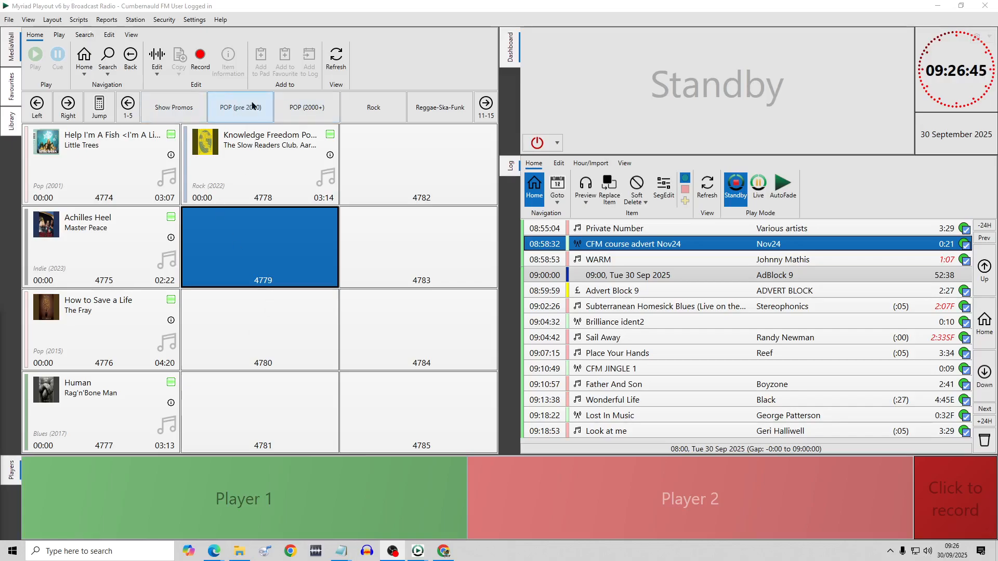
Start the Import Wizard on the empty media slot 4779 and choose to add a folder of files
right_click(255, 256)
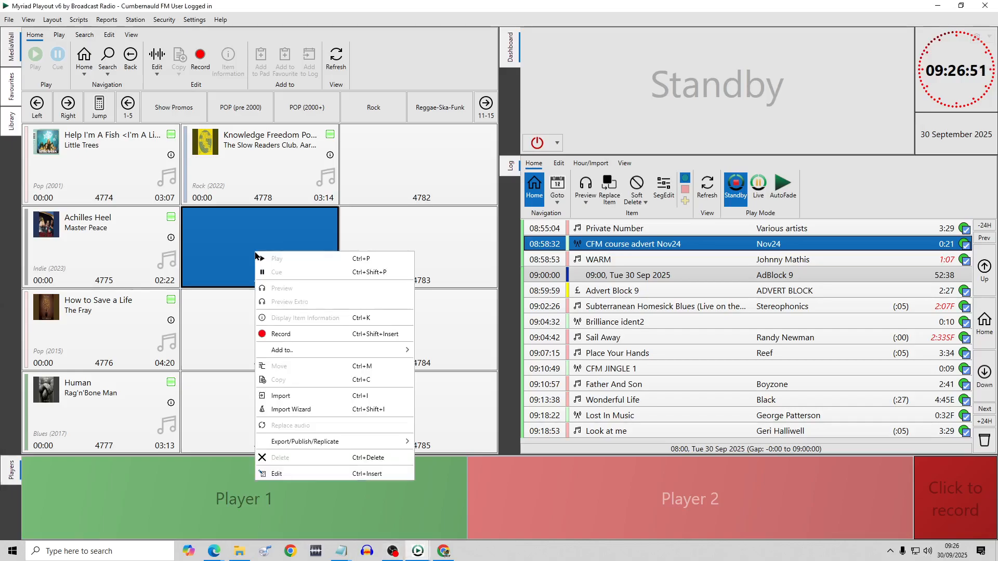
click(317, 410)
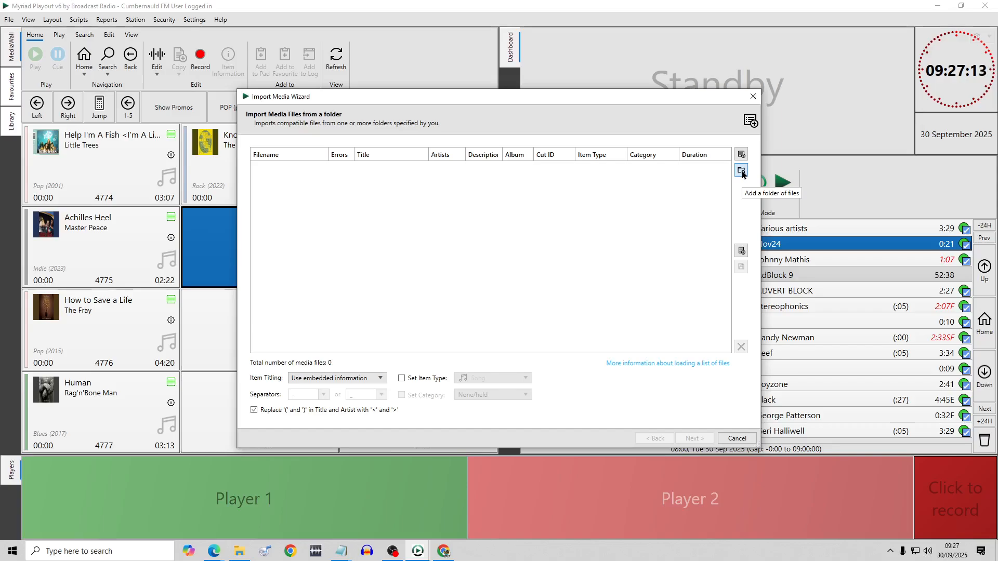
click(741, 171)
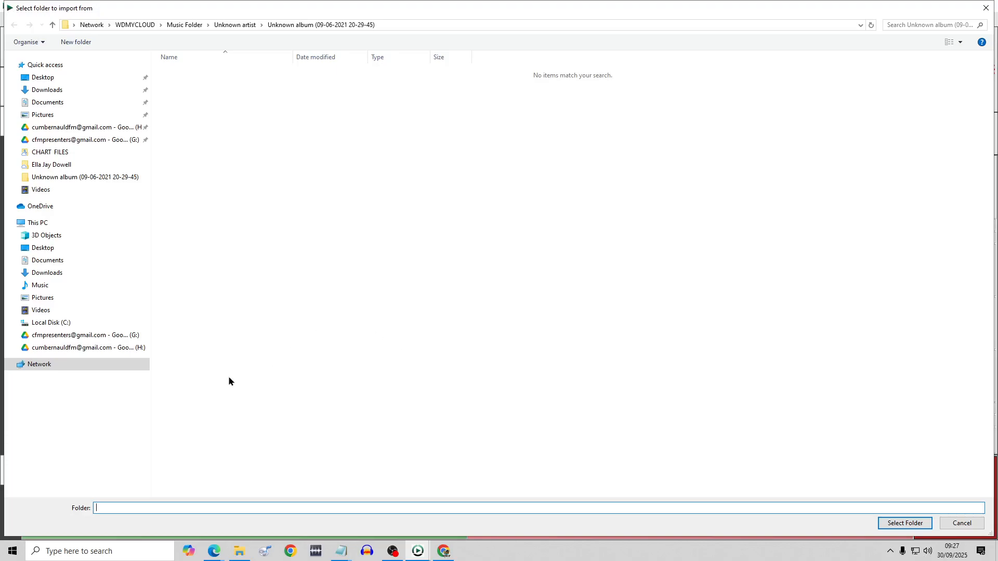
Add the folder 20 Great Love Songs from WDMYCLOUD > Music Folder > Various Artists to the import list
click(46, 369)
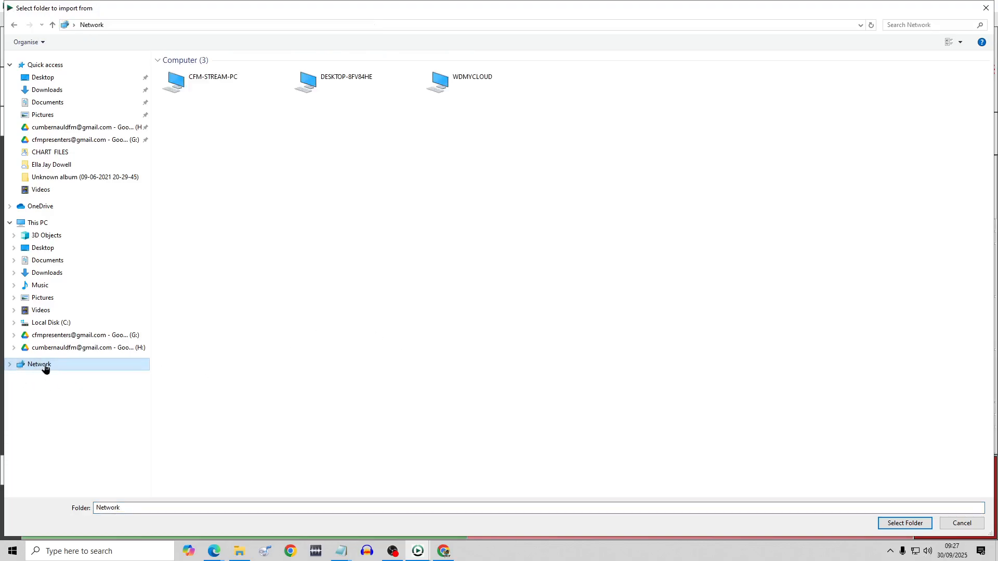
double_click(439, 89)
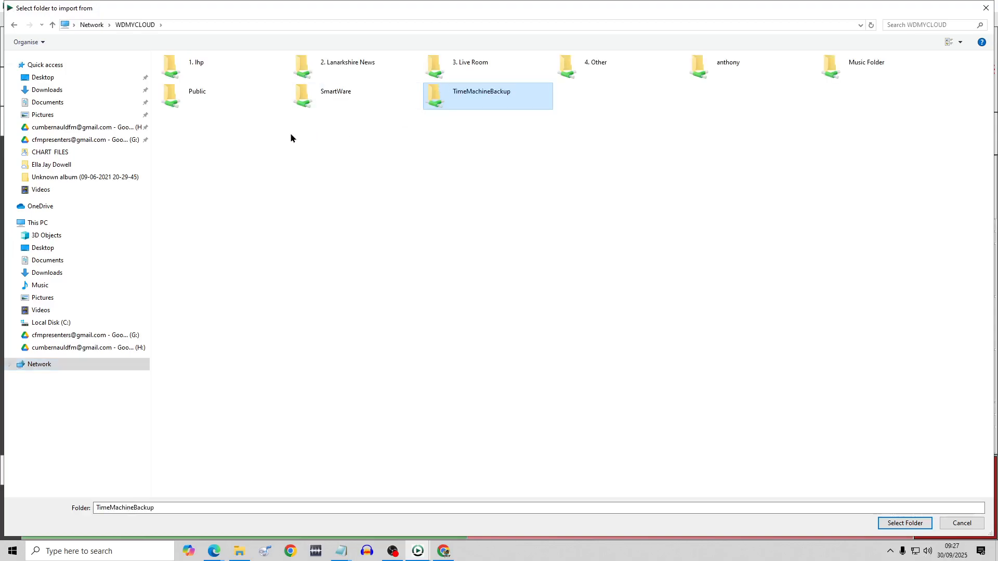
double_click(831, 73)
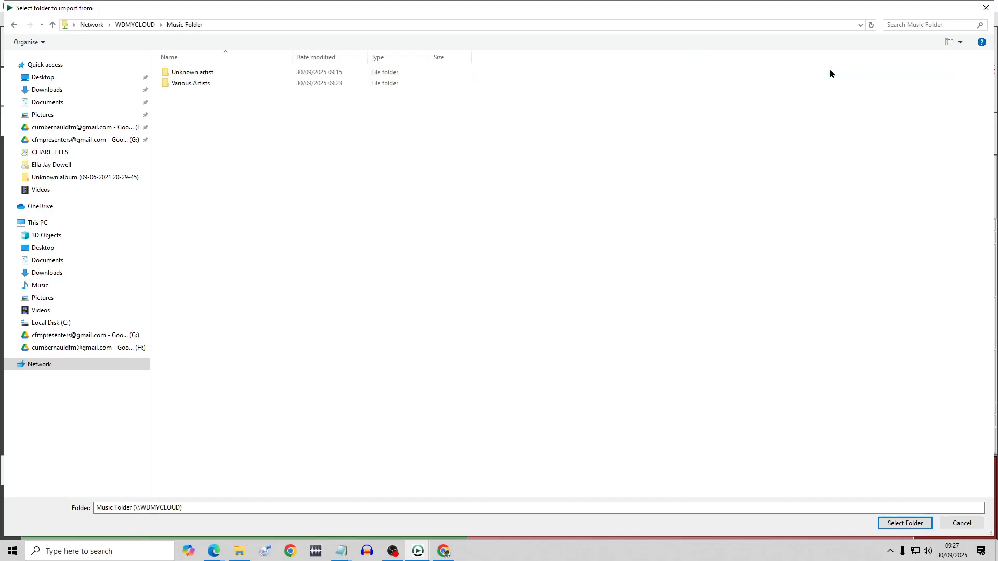
double_click(174, 84)
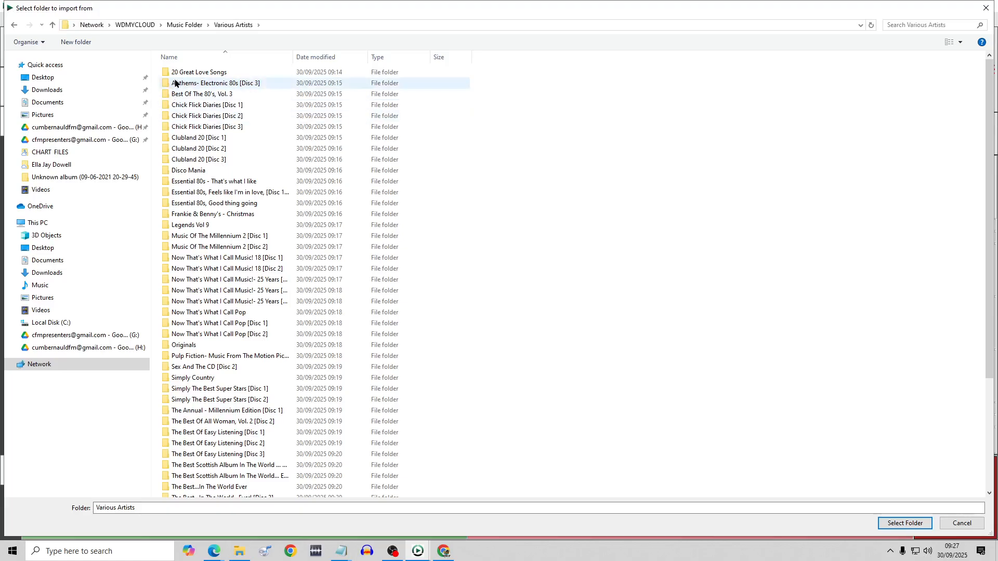
double_click(202, 73)
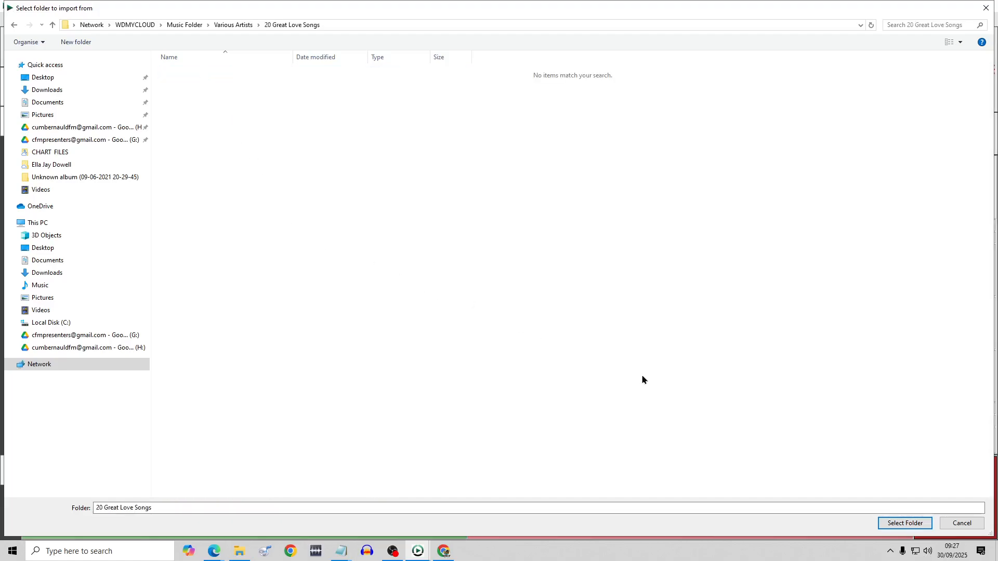
click(235, 25)
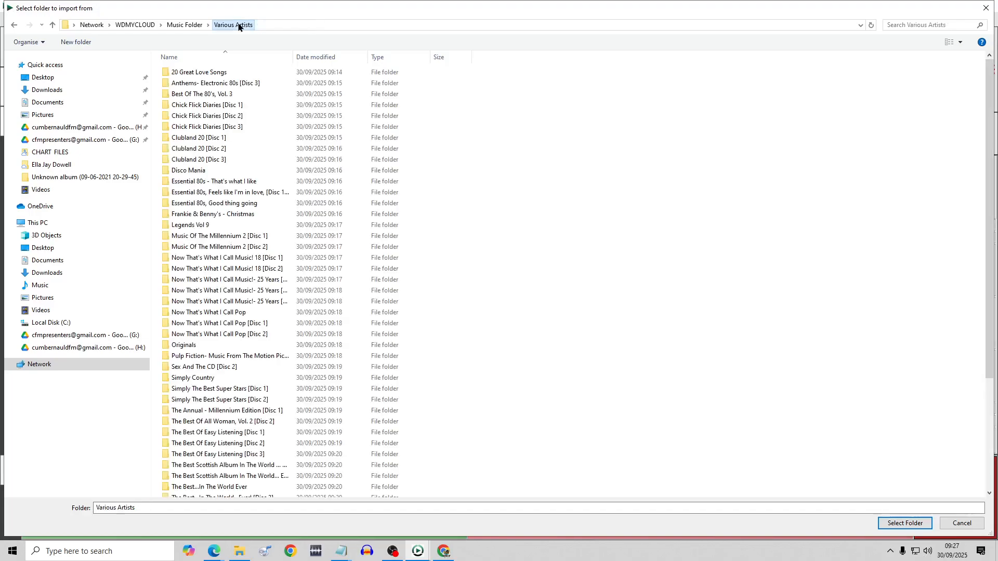
click(199, 74)
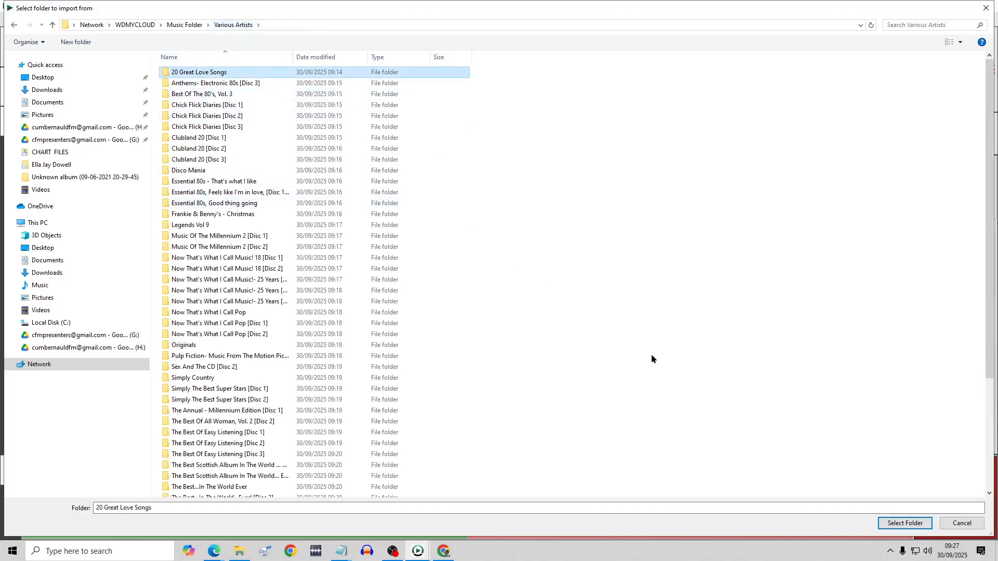
click(903, 524)
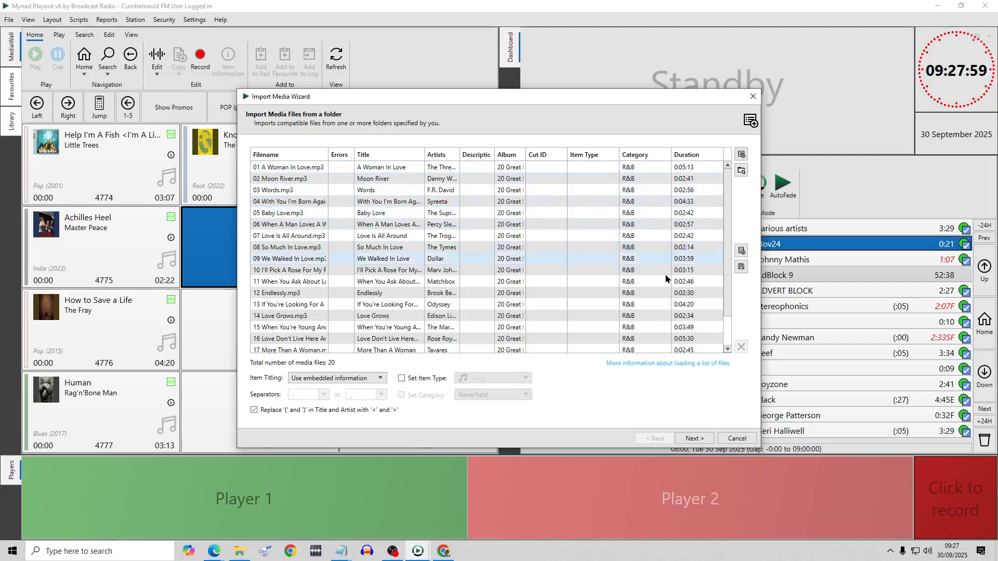
Set the item type to Song and the category to Pop for all files in the import list
click(402, 379)
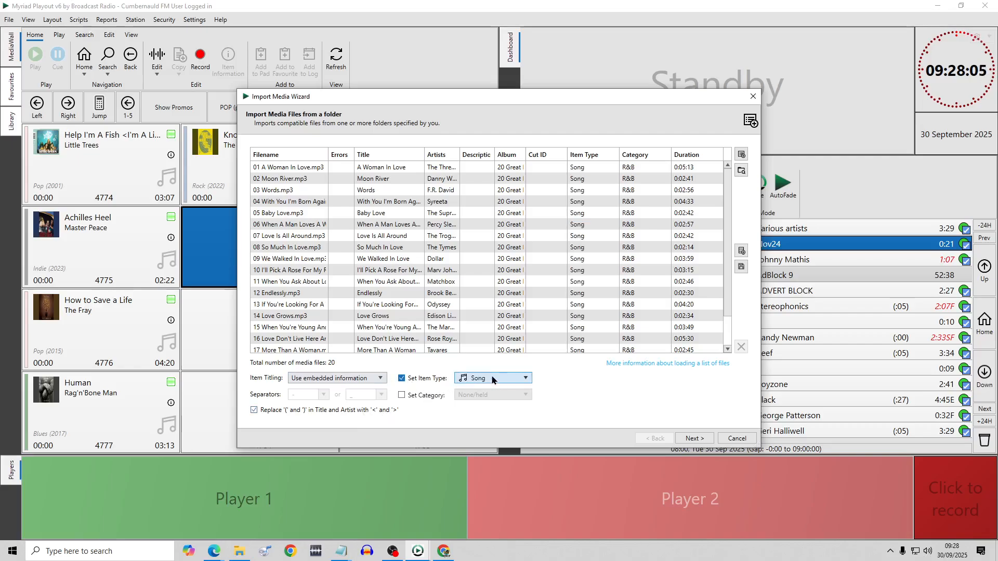
click(402, 395)
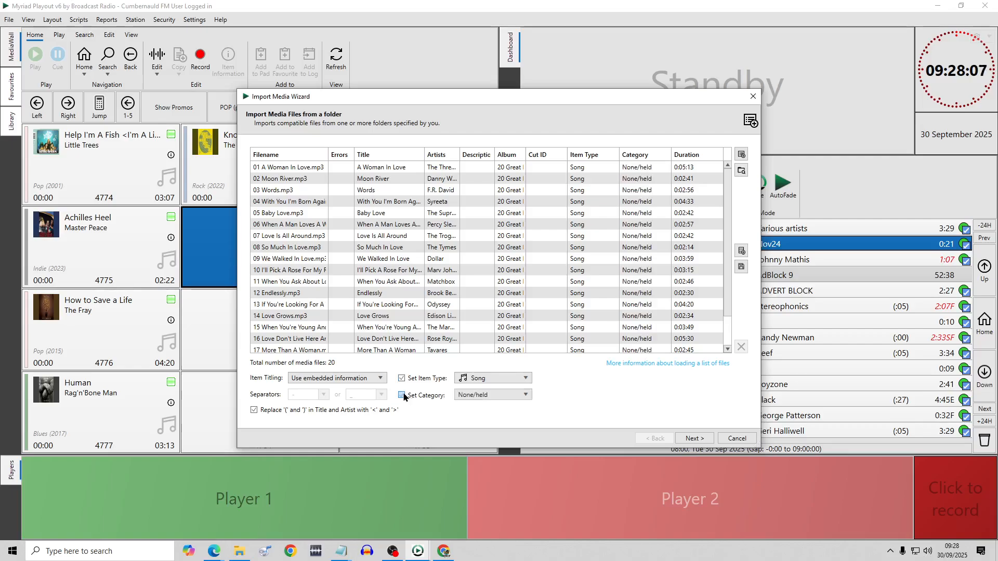
click(481, 396)
scroll(488, 431, down, 3)
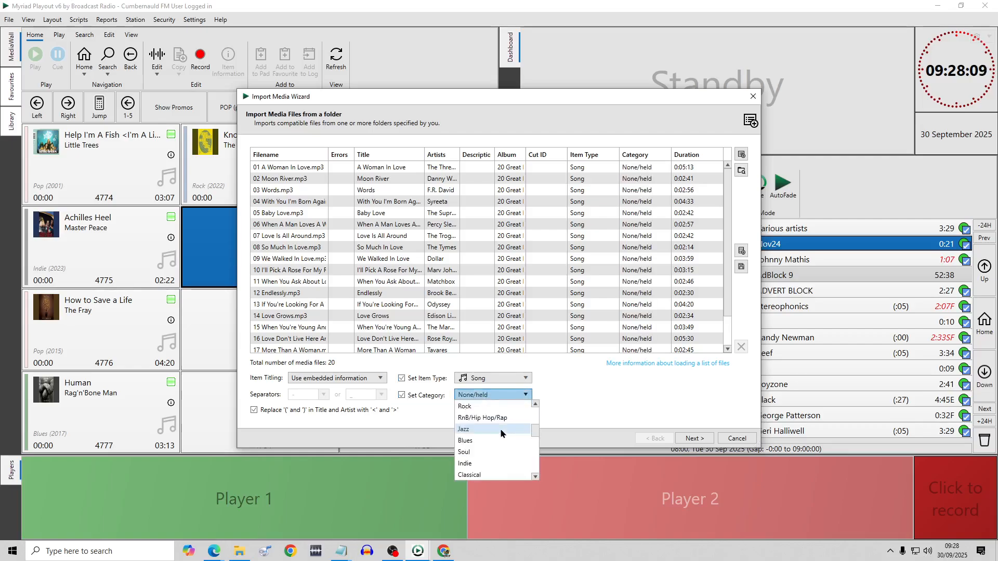
scroll(489, 432, up, 3)
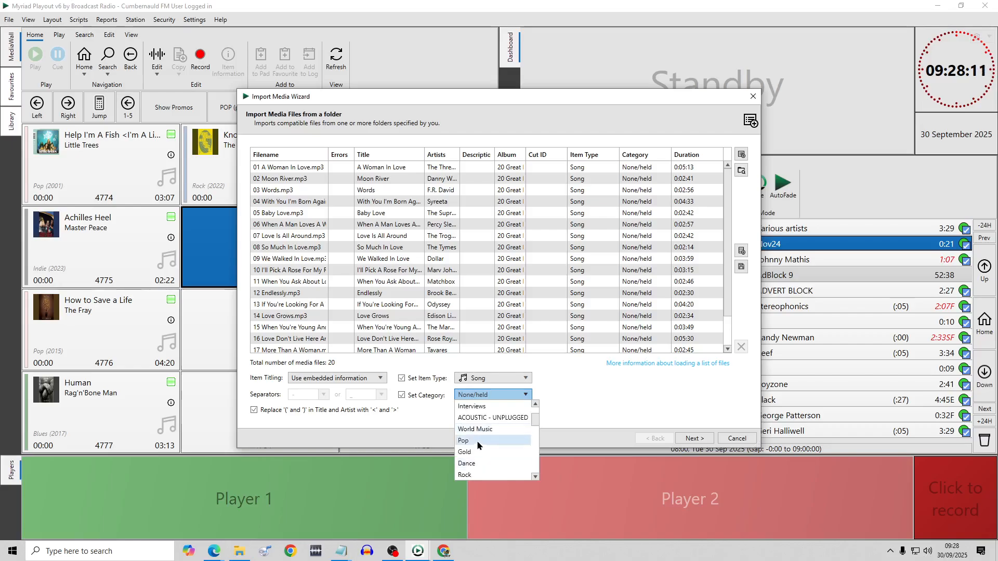
click(475, 442)
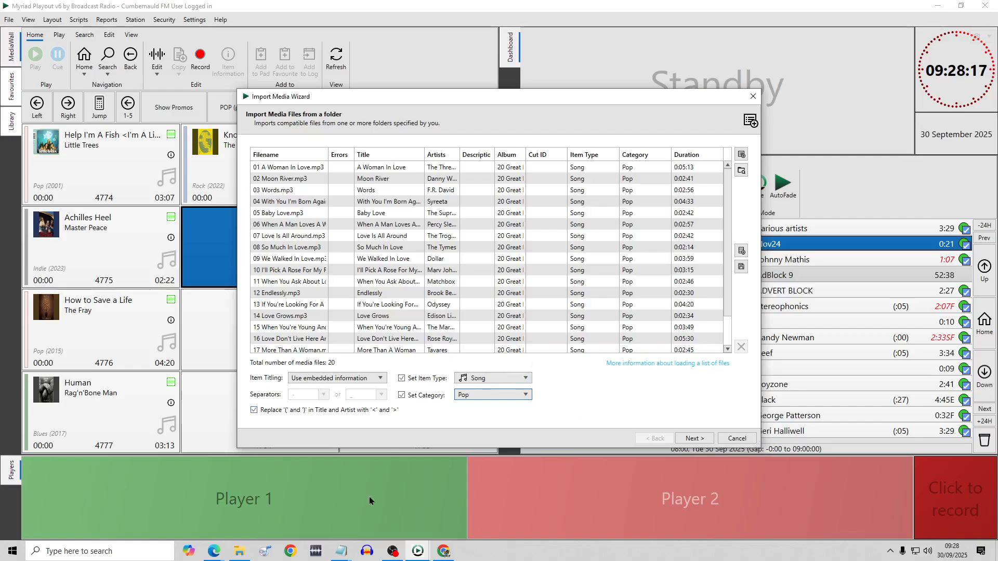
click(694, 440)
click(694, 440)
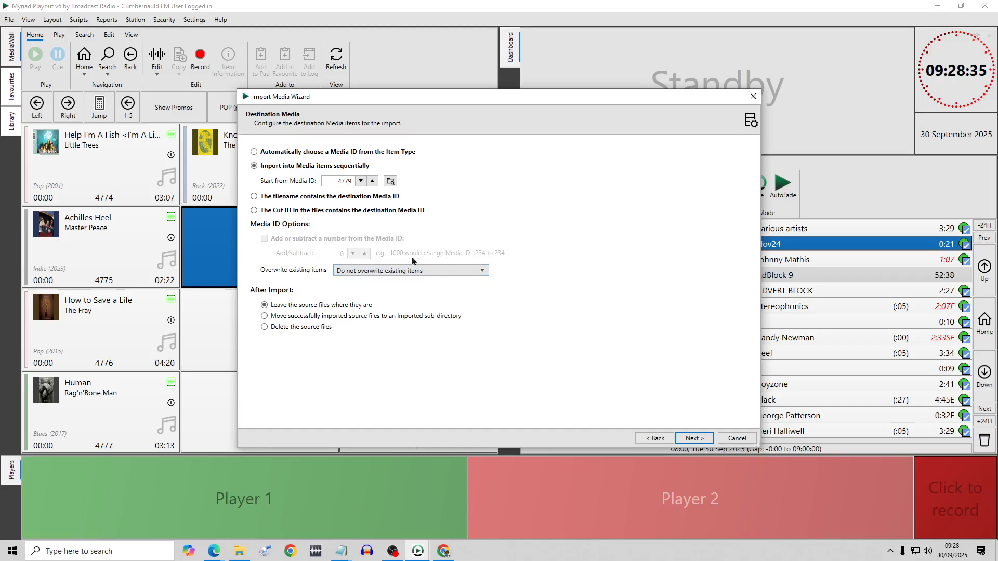
click(695, 439)
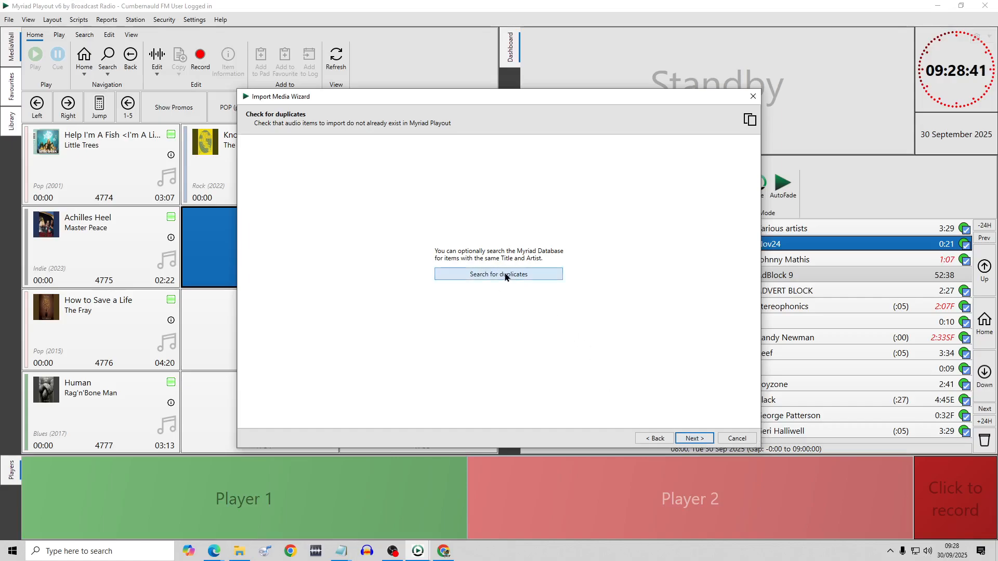
click(657, 439)
click(657, 440)
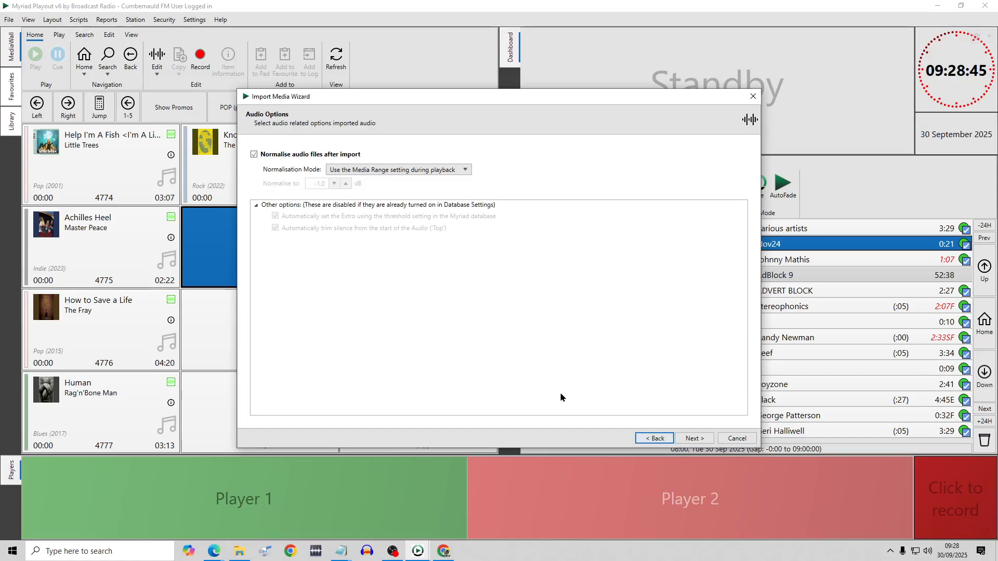
click(657, 439)
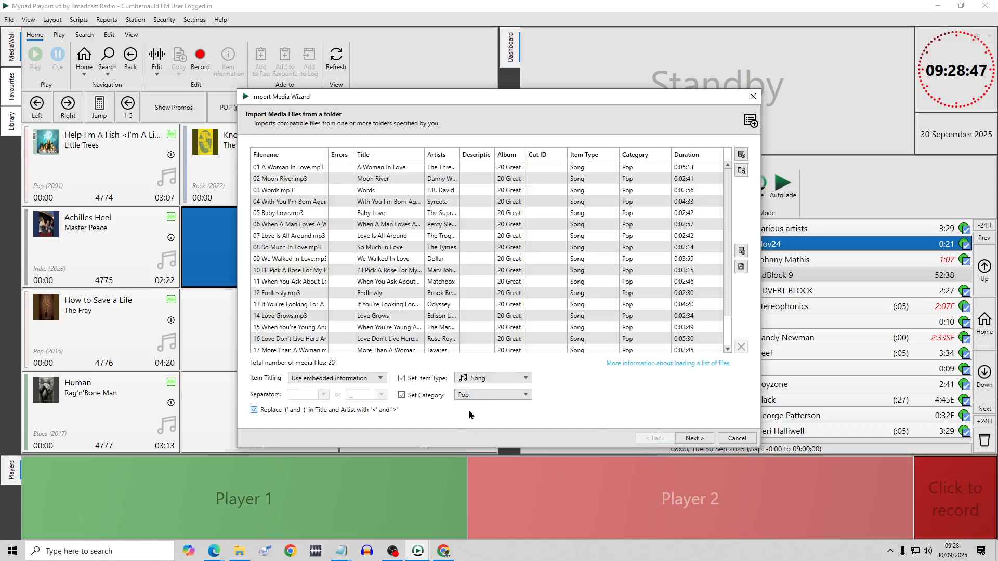
Set the normalisation mode for the imported audio to Peak normalisation and advance to the duplicates check
click(698, 440)
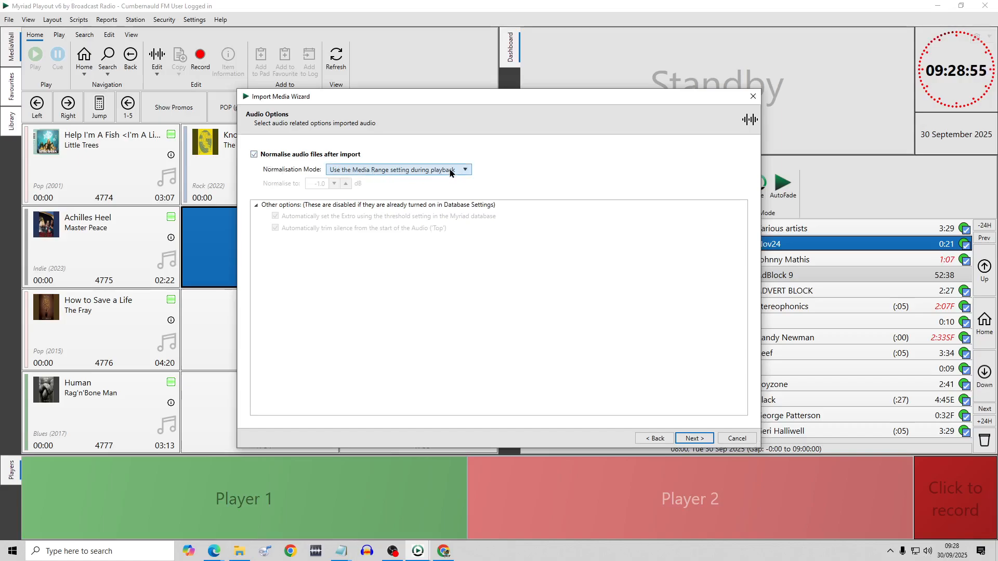
click(464, 171)
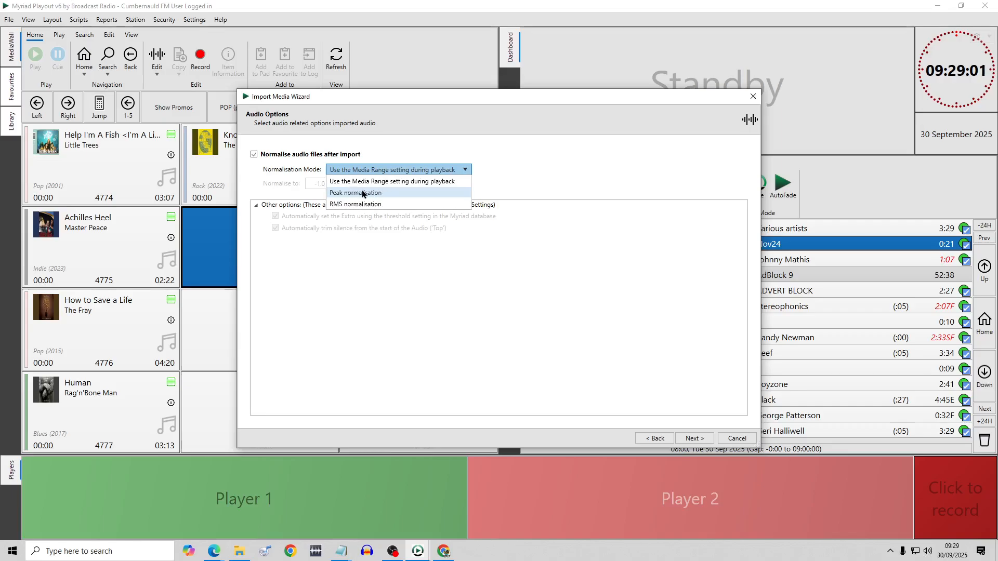
click(388, 192)
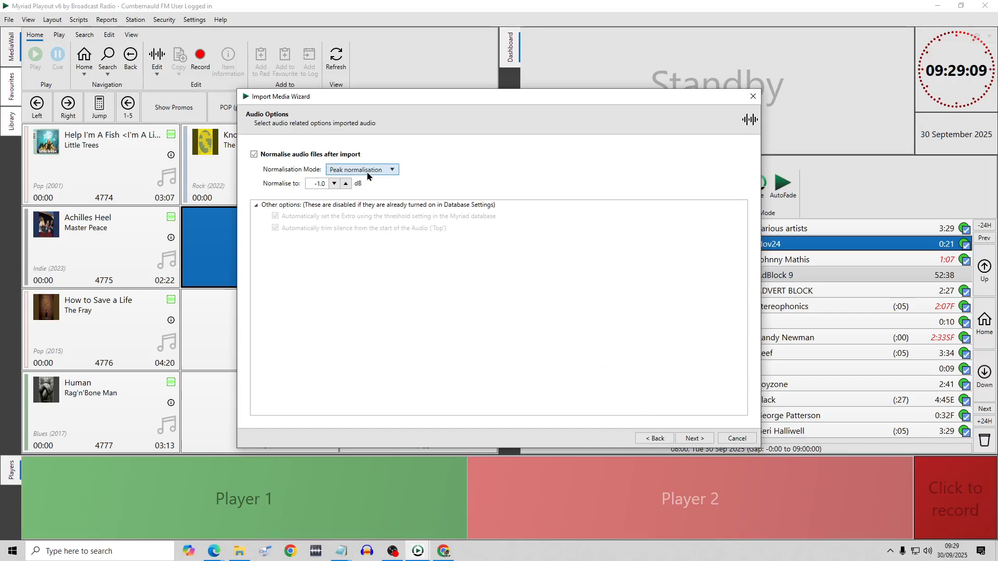
click(694, 439)
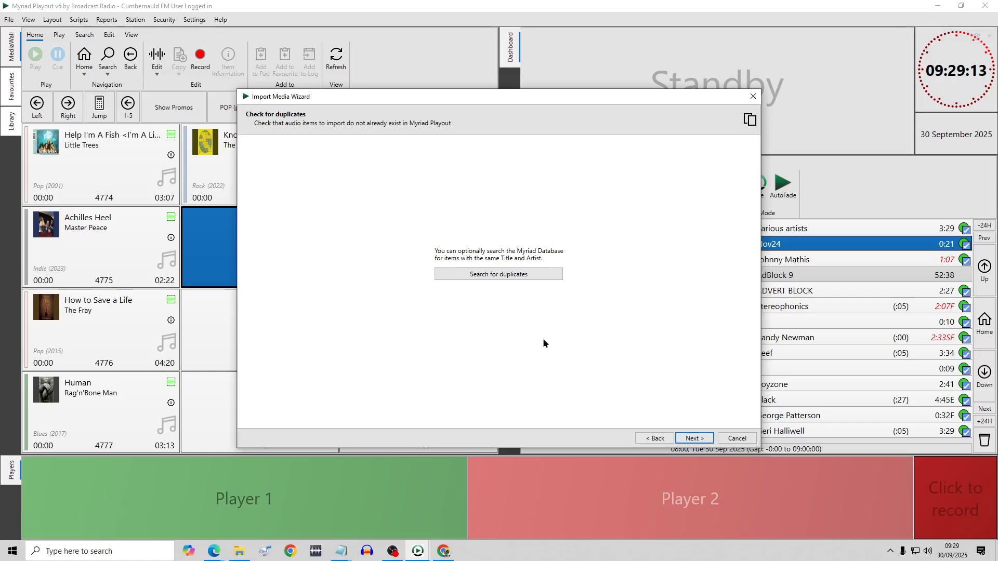
click(657, 440)
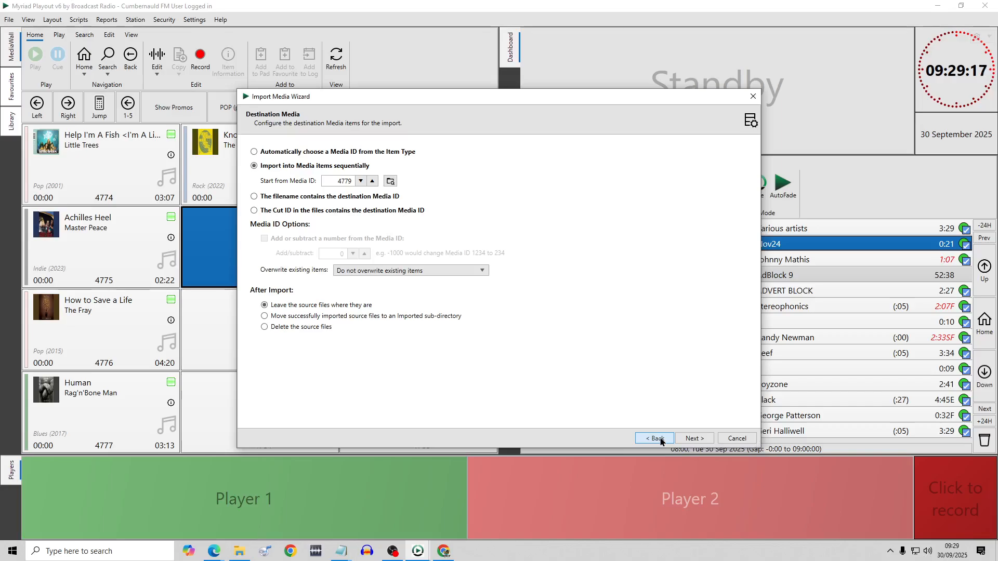
click(656, 443)
click(656, 443)
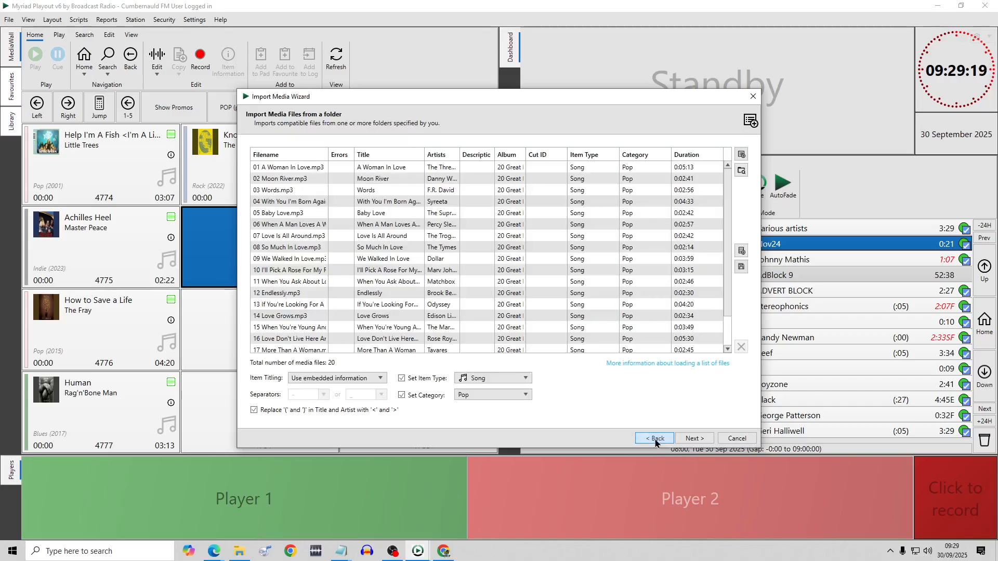
click(693, 441)
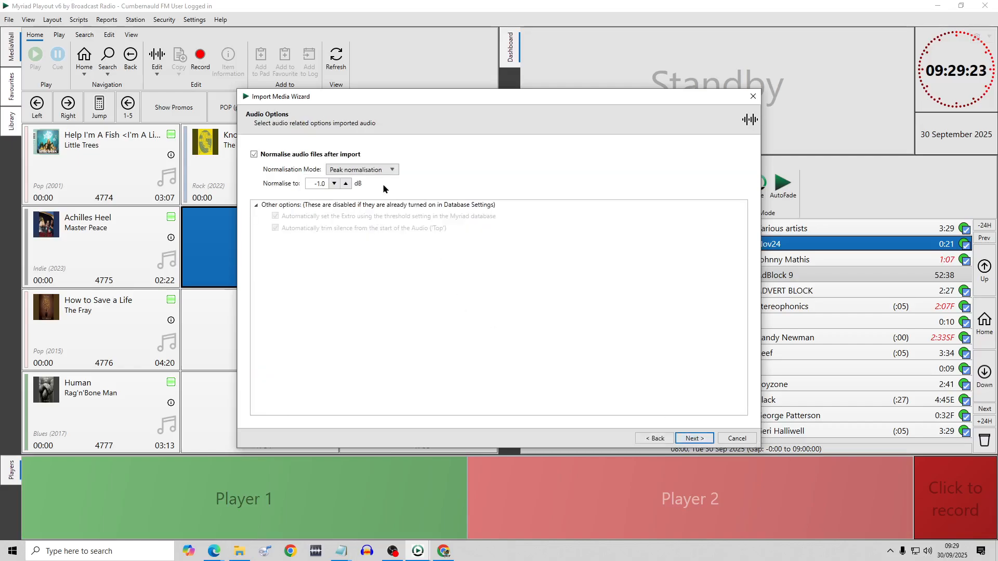
click(695, 441)
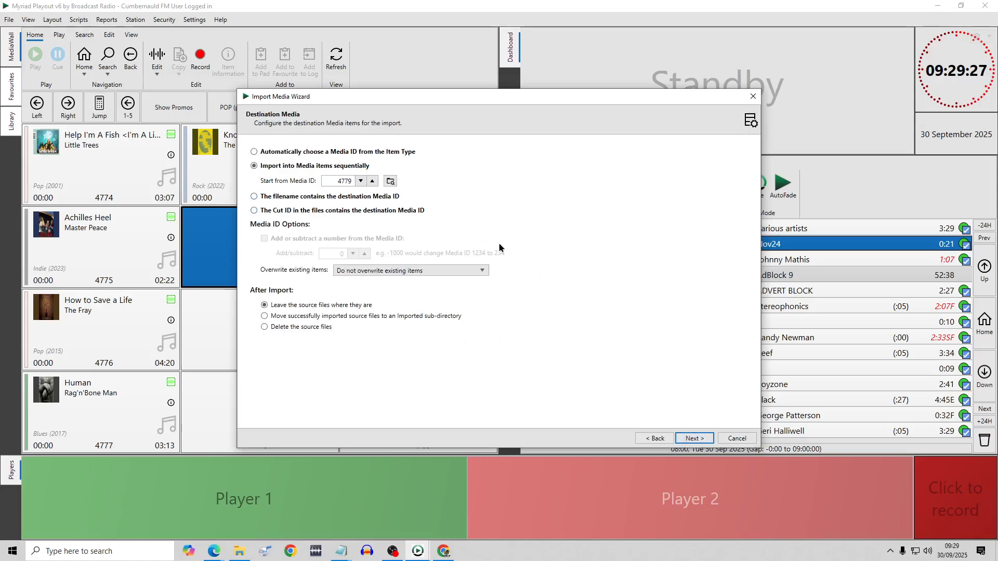
click(694, 439)
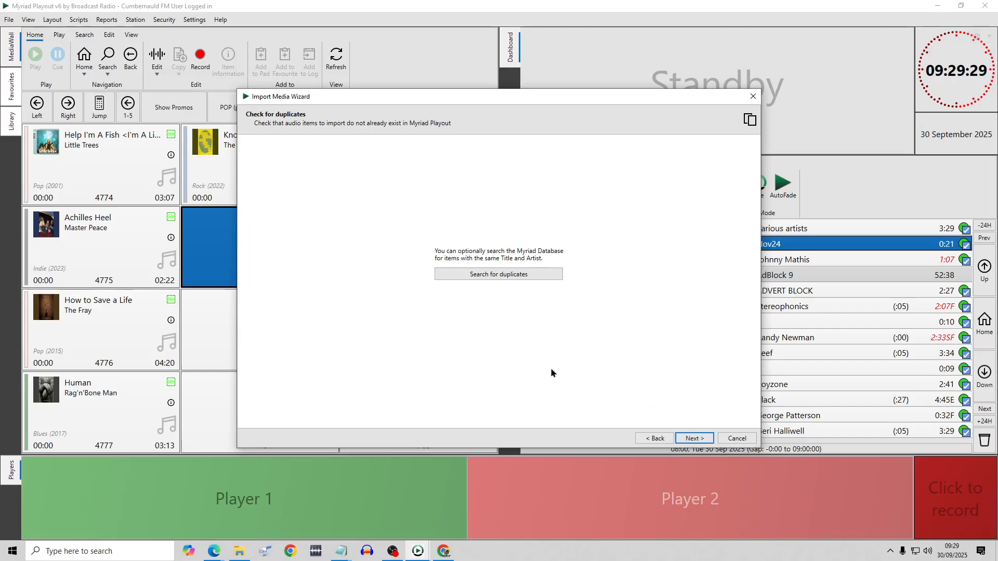
Search the database for duplicates and remove "If You're Looking For A Way Out" from the import list
click(496, 277)
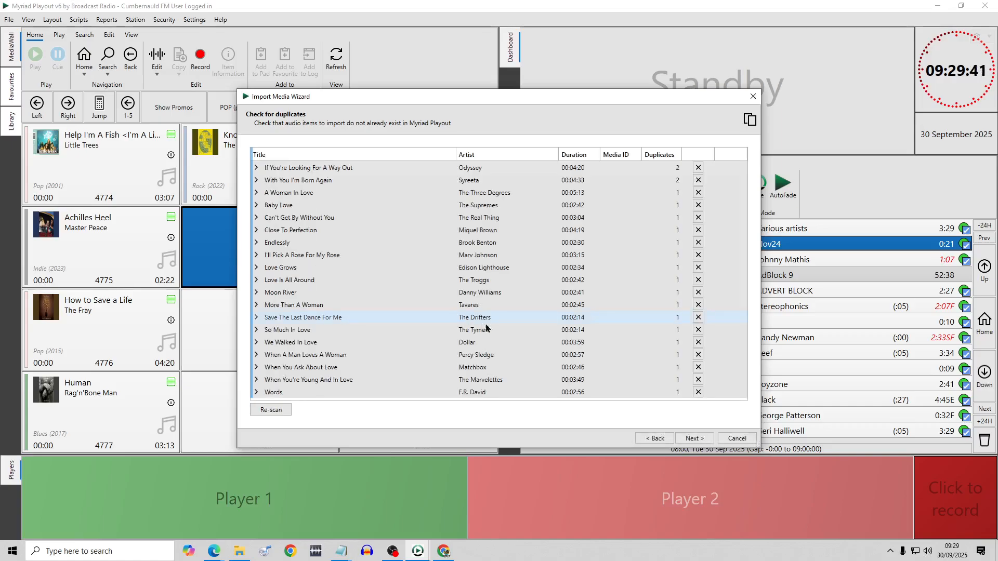
click(697, 168)
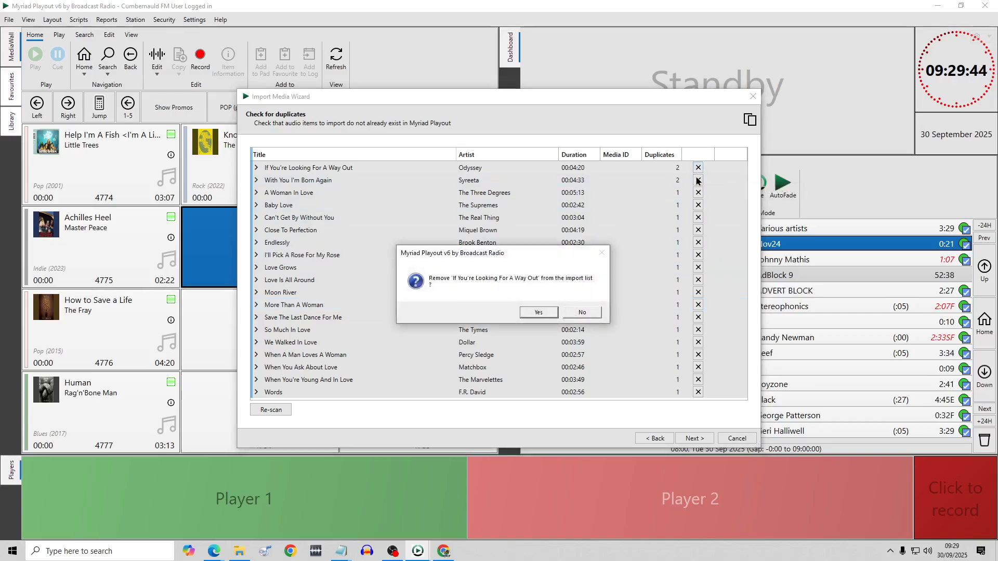
click(539, 311)
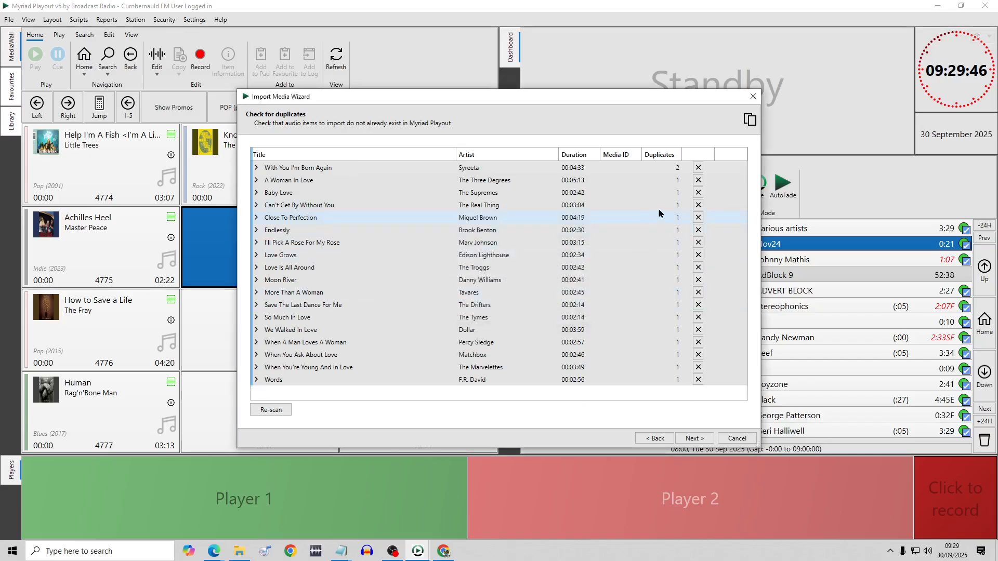
Remove "Words", "When You're Young And In Love", "When You Ask About Love" and "When A Man Loves A Woman" from the import list
click(697, 380)
click(516, 314)
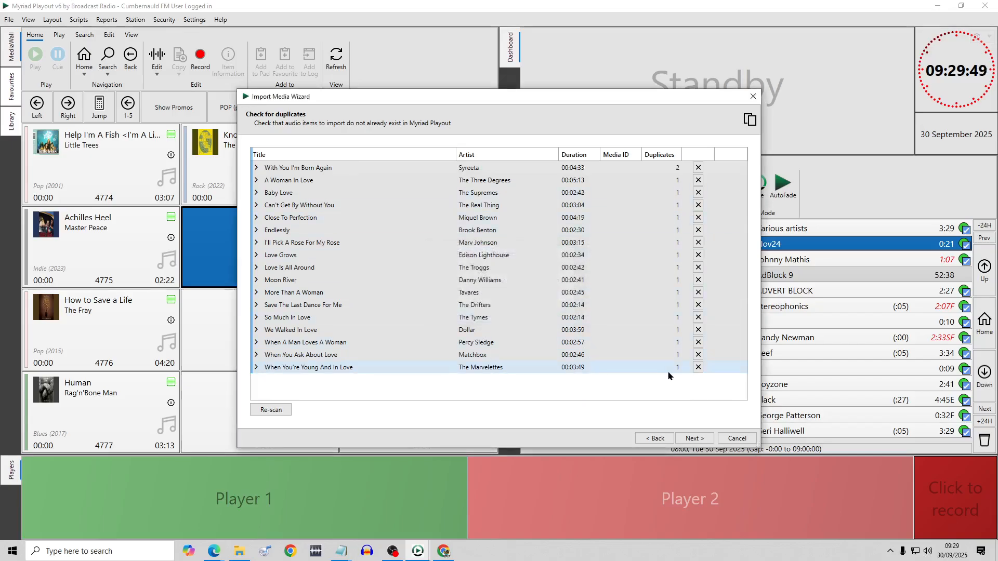
click(698, 367)
click(539, 312)
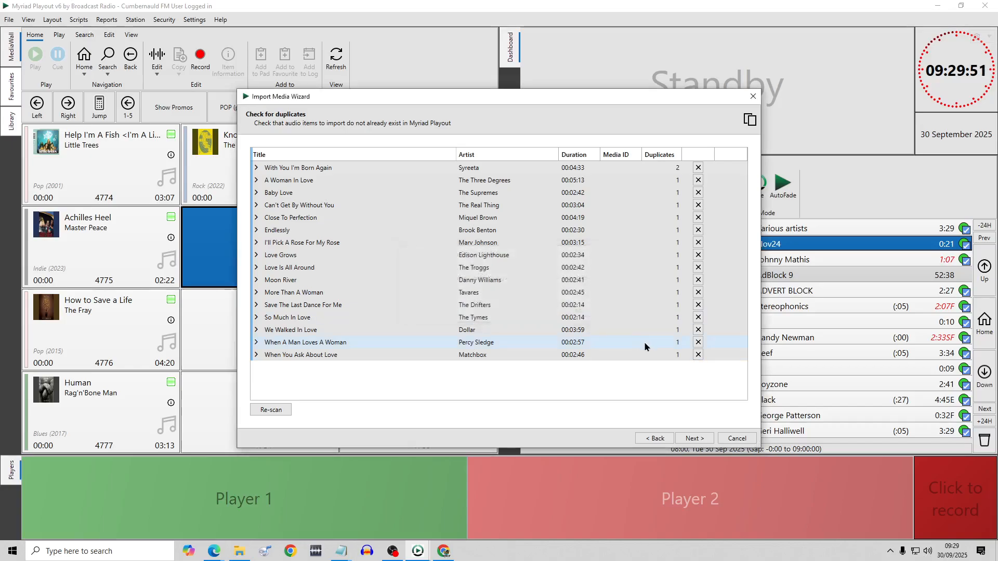
click(697, 355)
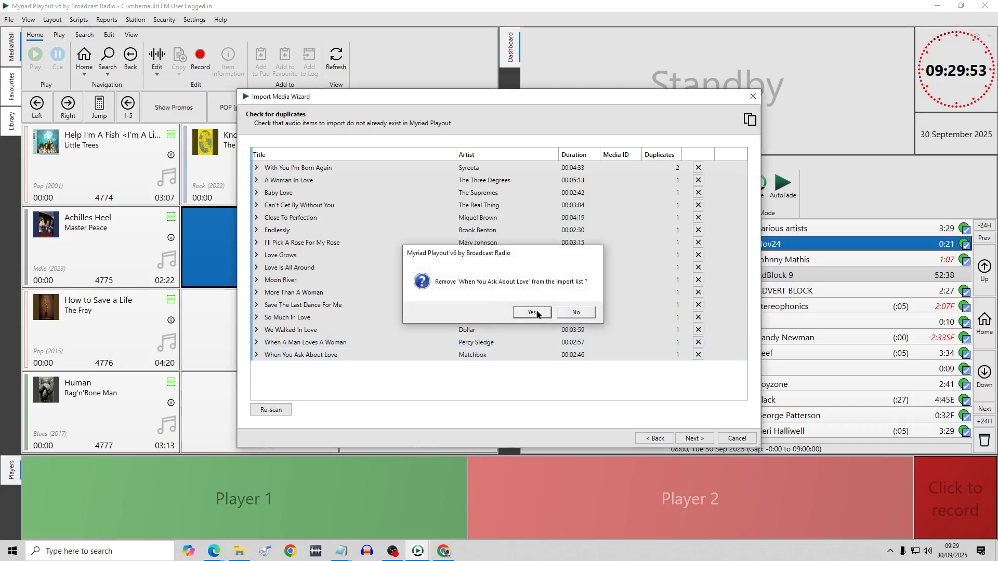
click(539, 312)
click(699, 342)
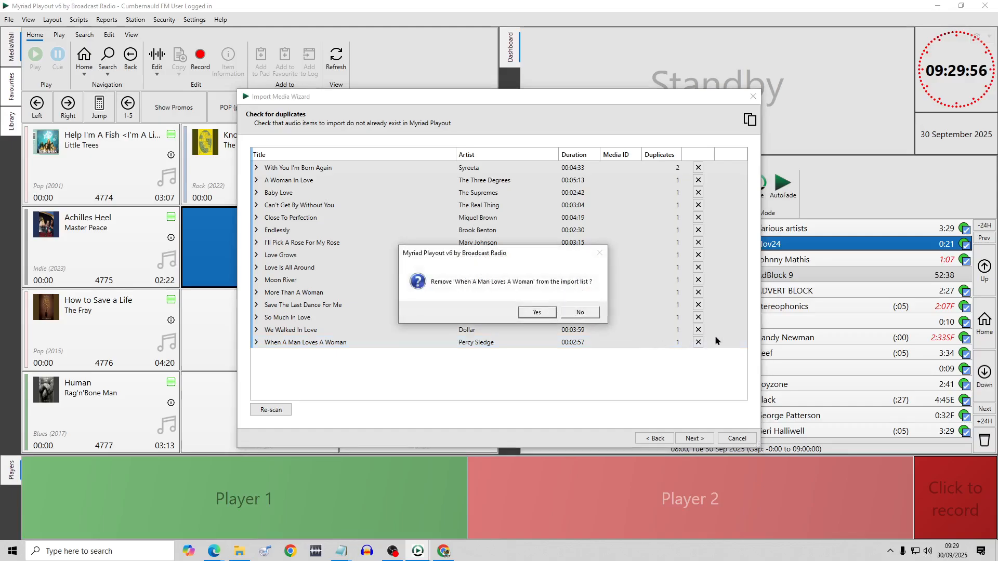
click(537, 313)
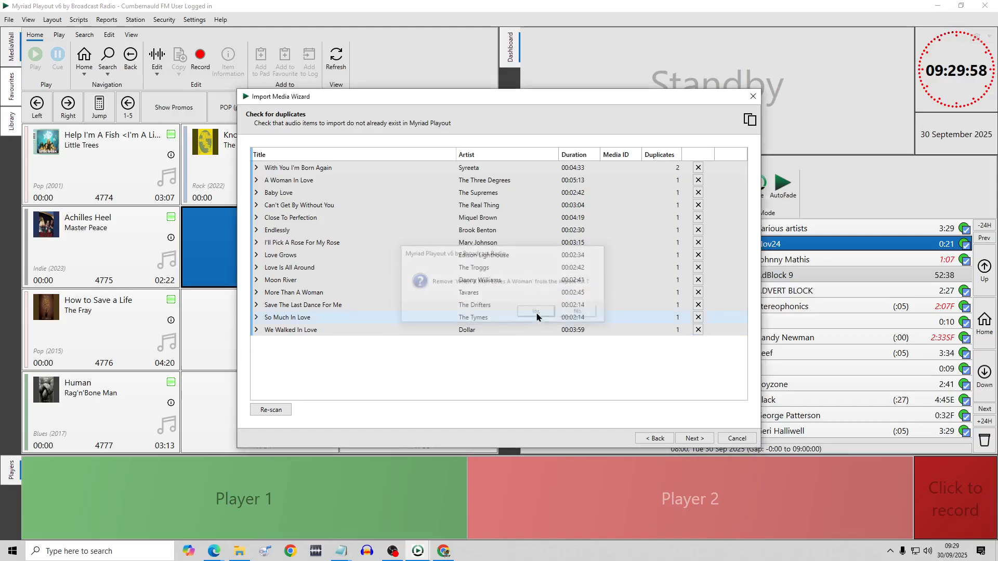
Remove "With You I'm Born Again", "A Woman In Love" and "We Walked In Love" from the import list
click(698, 167)
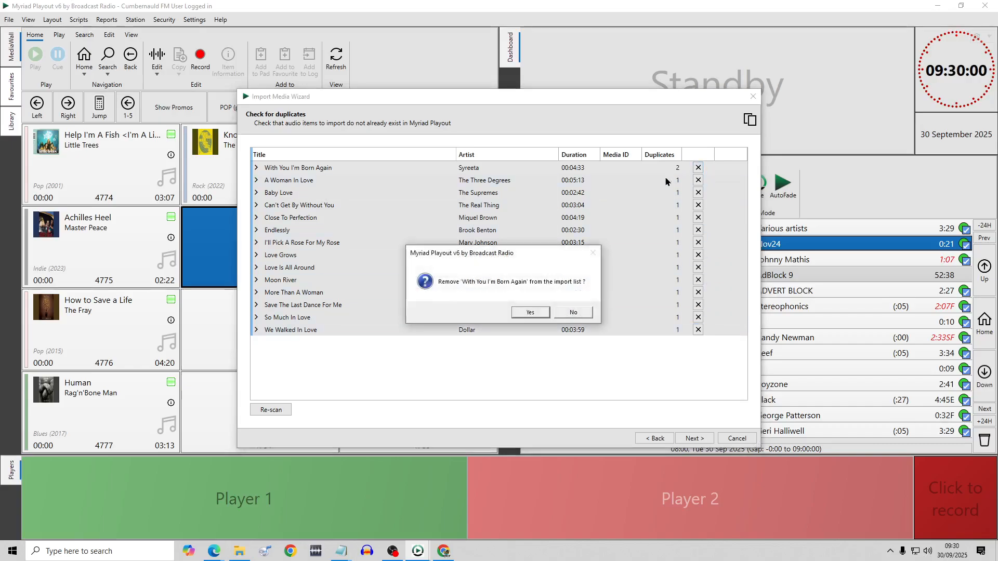
click(530, 313)
click(698, 167)
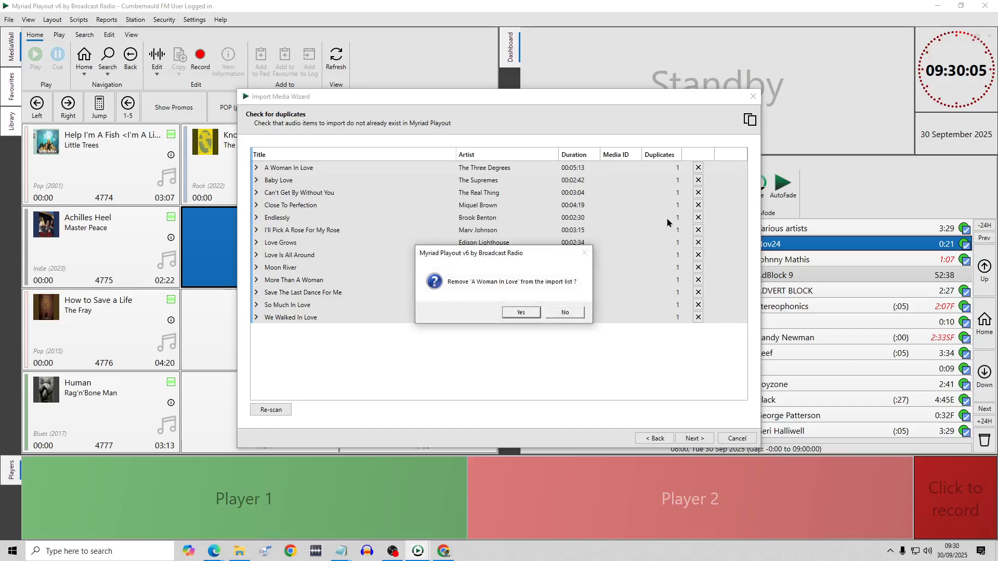
key(Return)
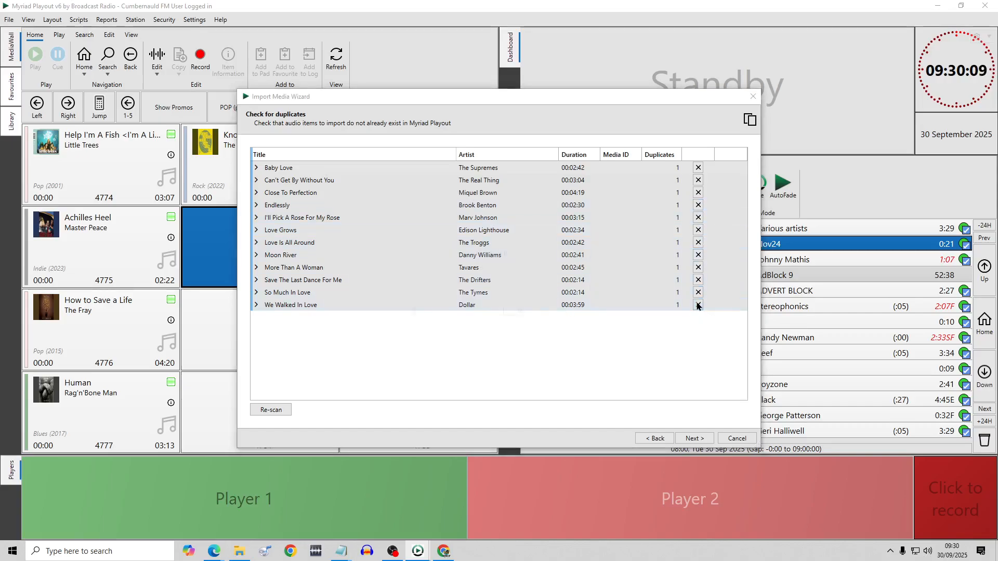
click(699, 305)
key(Return)
Remove "Save The Last Dance For Me", "So Much In Love" and "More Than A Woman" from the import list
click(698, 280)
key(Return)
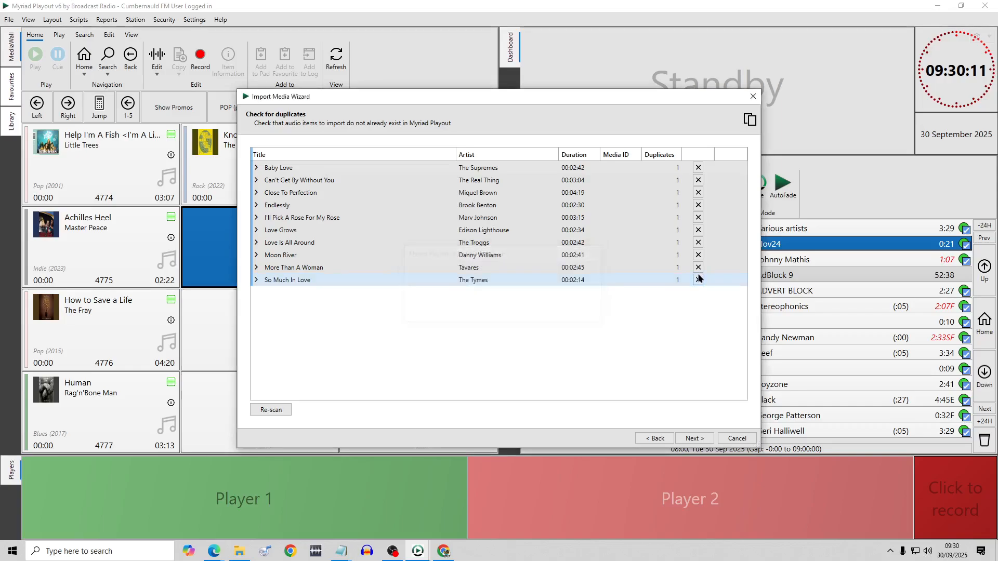
click(697, 270)
key(Return)
click(698, 267)
key(Return)
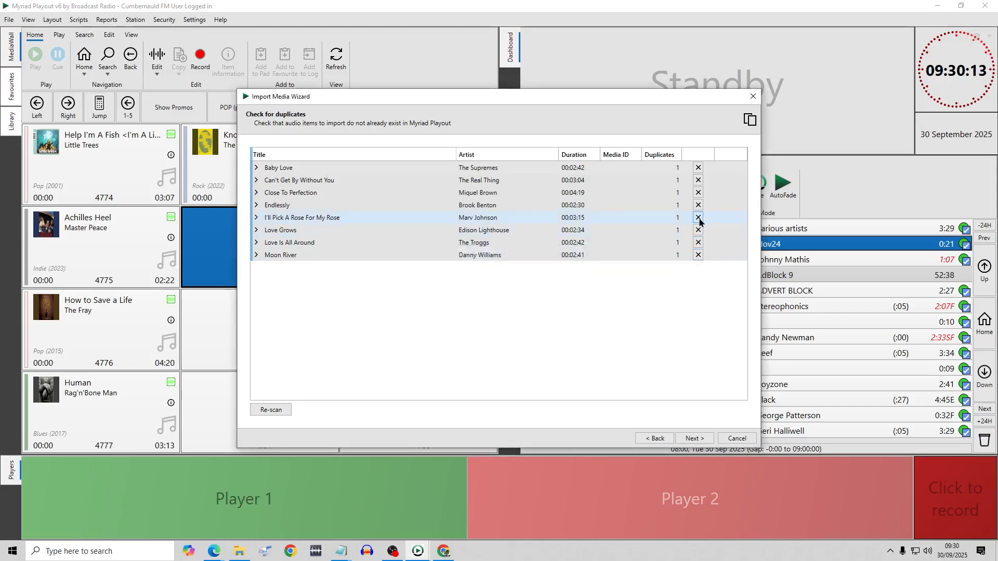
Remove "Close To Perfection", "Endlessly", "I'll Pick A Rose For My Rose" and "Love Grows" from the import list
click(698, 192)
key(Return)
click(698, 193)
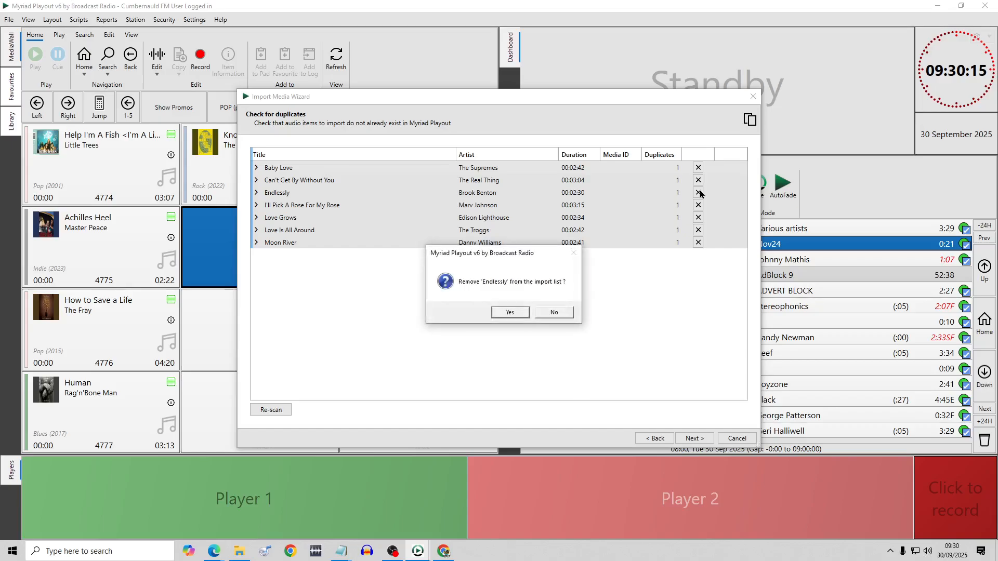
key(Return)
click(698, 192)
key(Return)
click(698, 192)
key(Return)
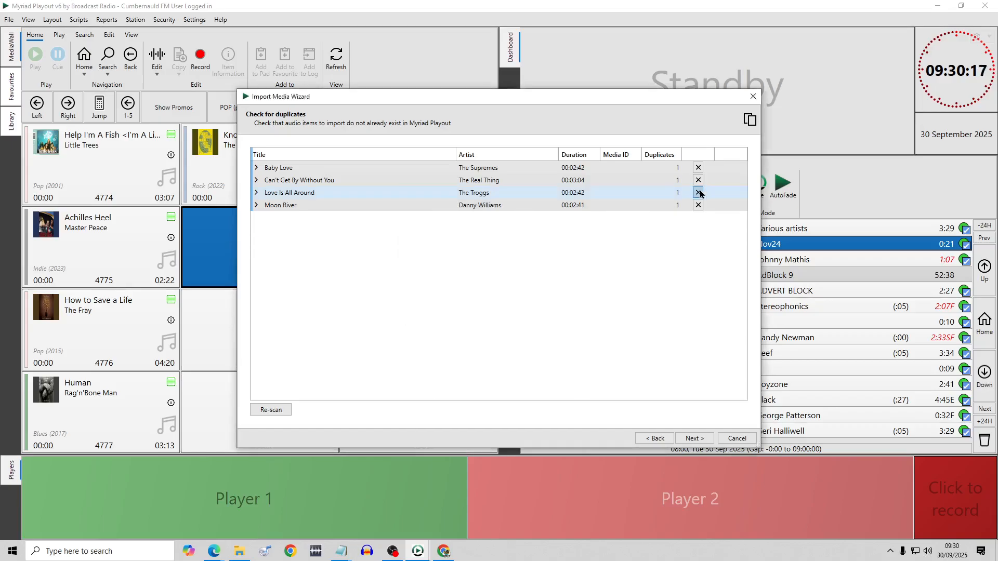
Remove "Love Is All Around", "Moon River", "Can't Get By Without You" and "Baby Love" from the import list
click(698, 192)
key(Return)
click(698, 192)
key(Return)
click(698, 180)
key(Return)
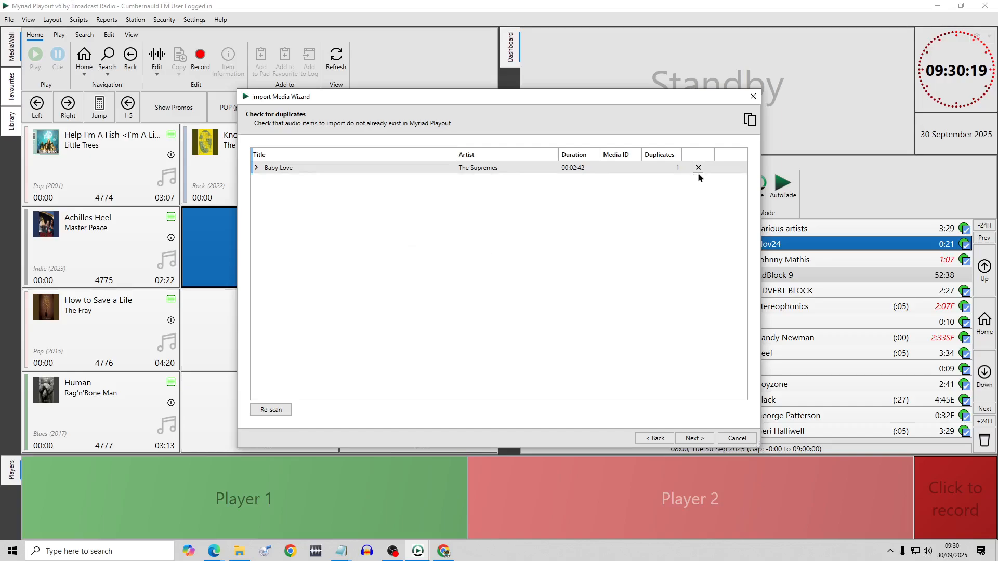
click(698, 168)
key(Return)
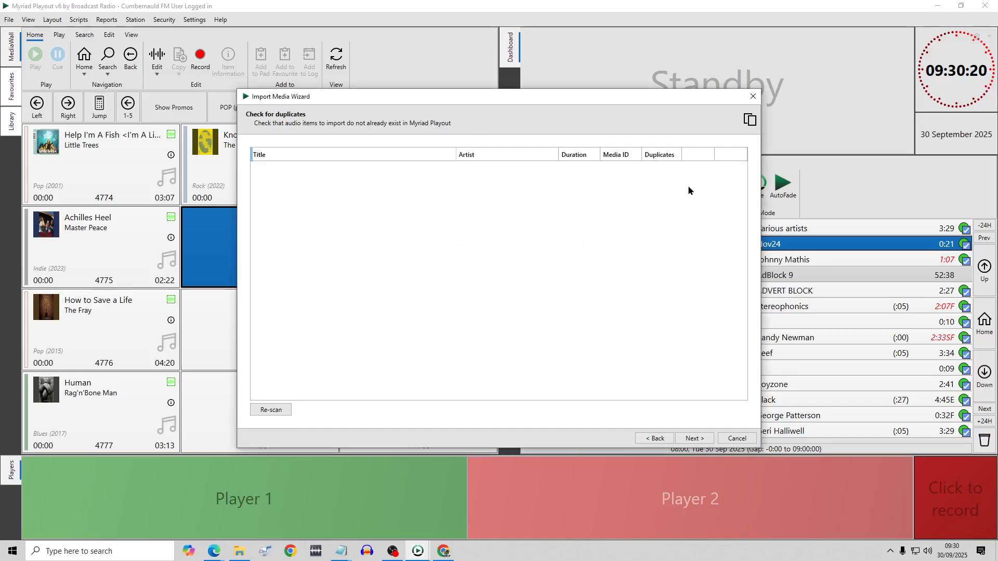
Proceed through the import summary, import the remaining track into slot 4779 and finish the import wizard
click(696, 439)
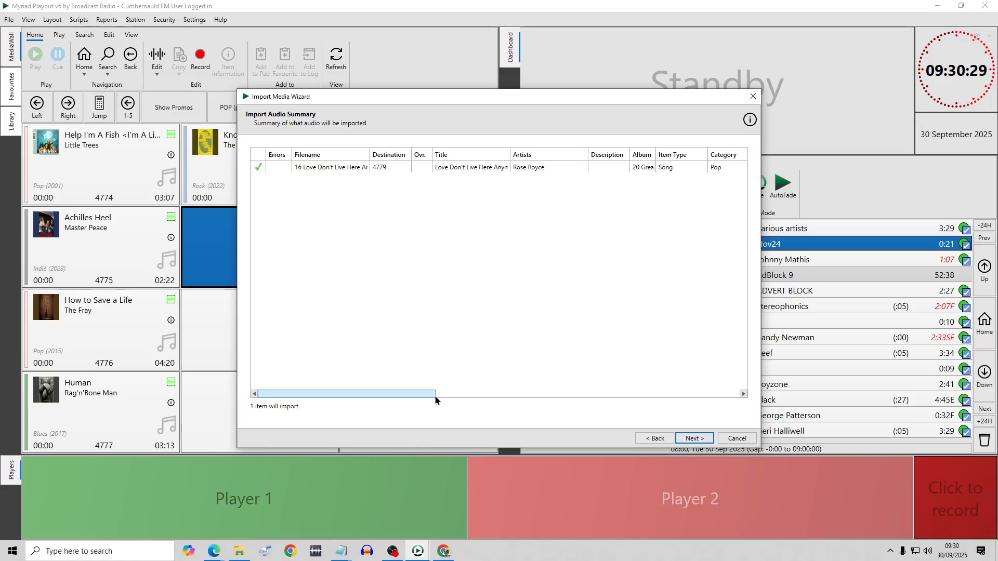
click(696, 441)
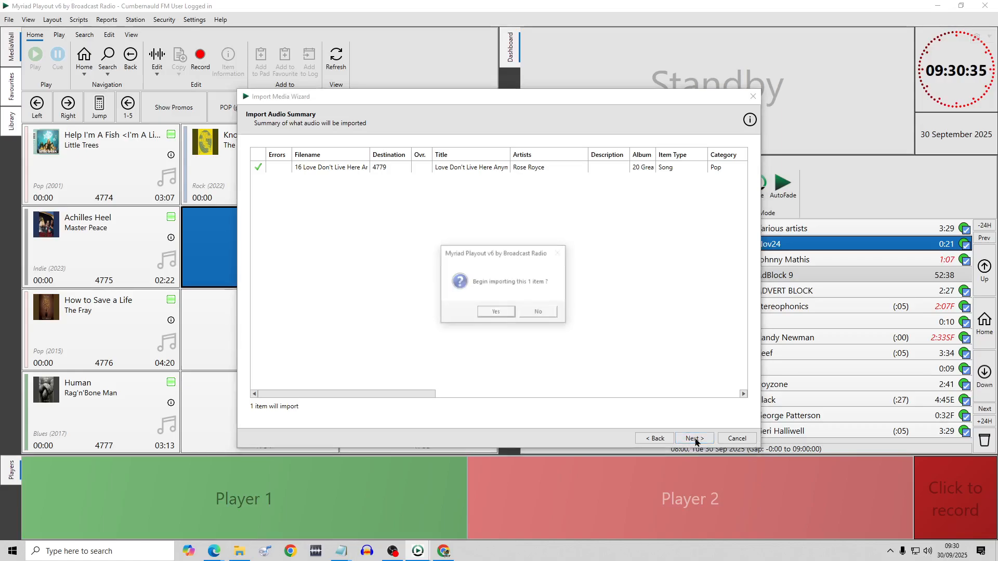
click(500, 314)
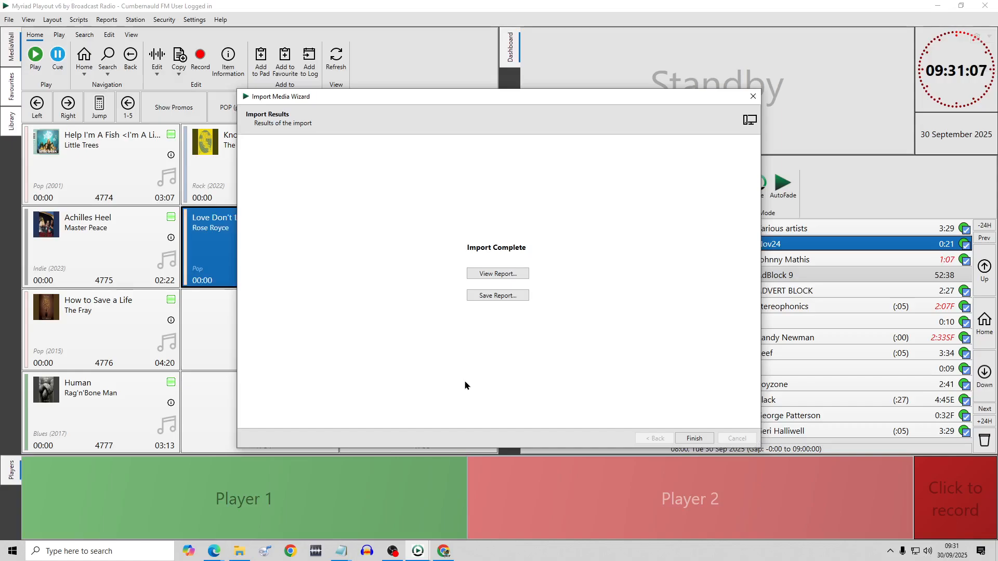
click(695, 439)
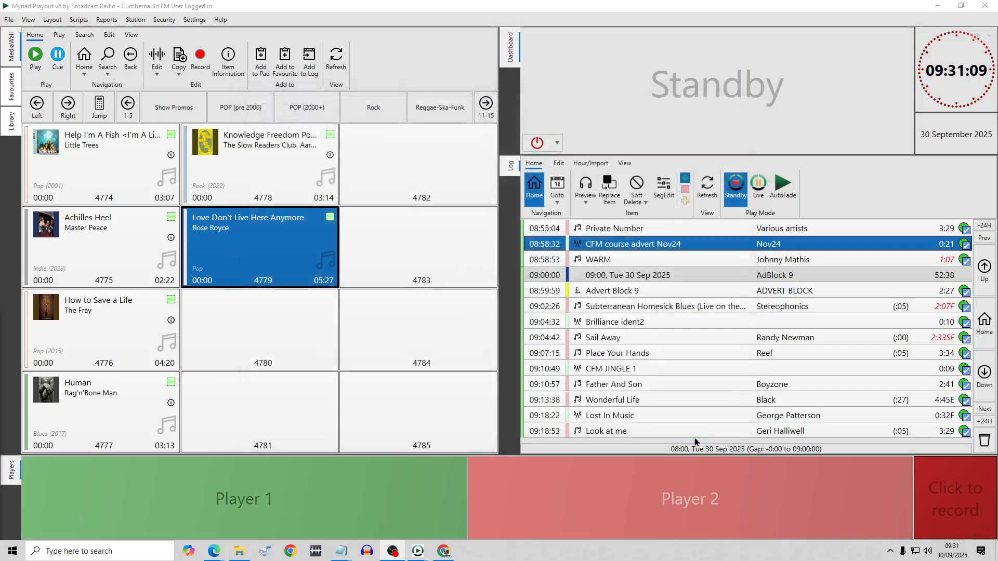
Open the imported song "Love Don't Live Here Anymore" in slot 4779 for editing and play its audio
right_click(254, 253)
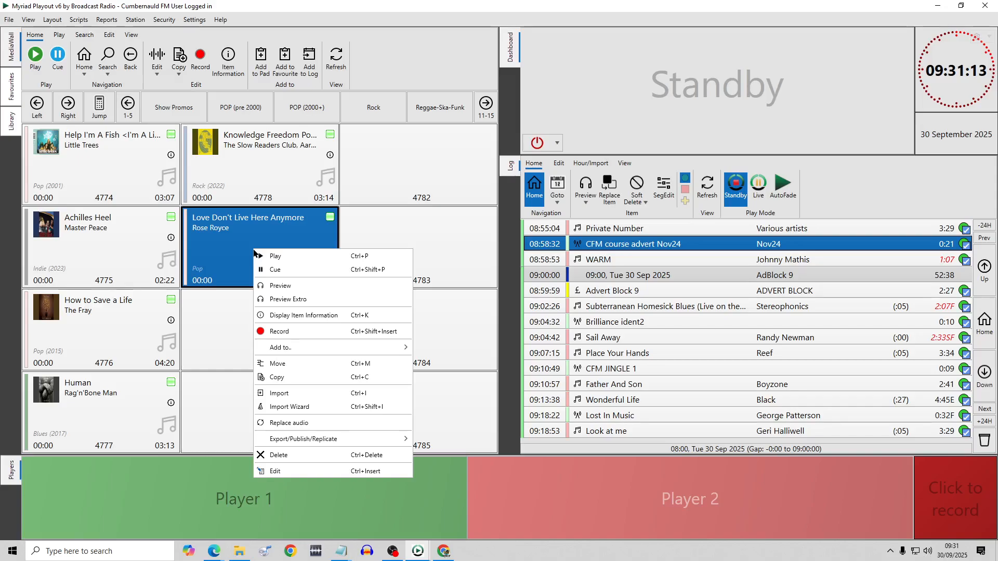
click(284, 475)
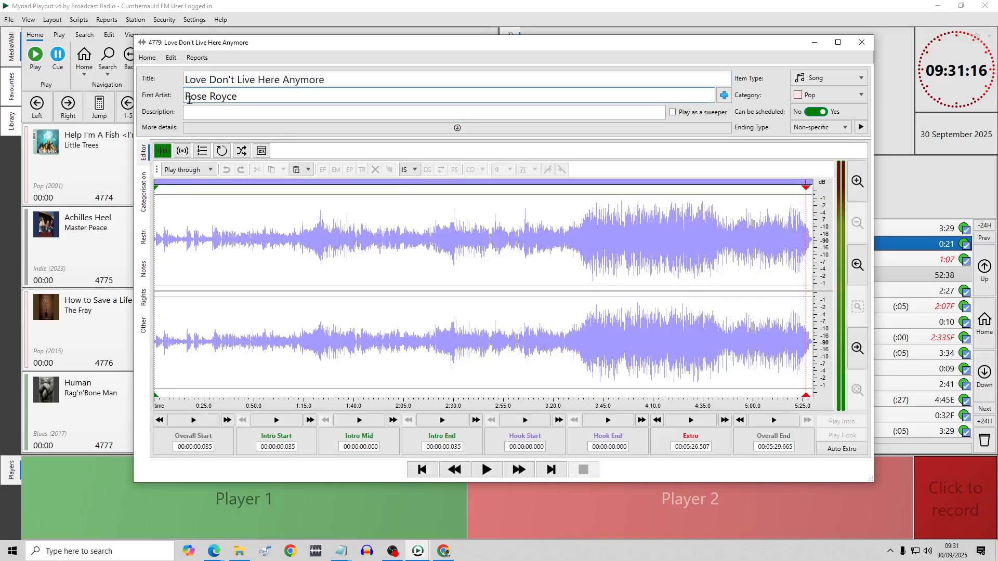
click(223, 109)
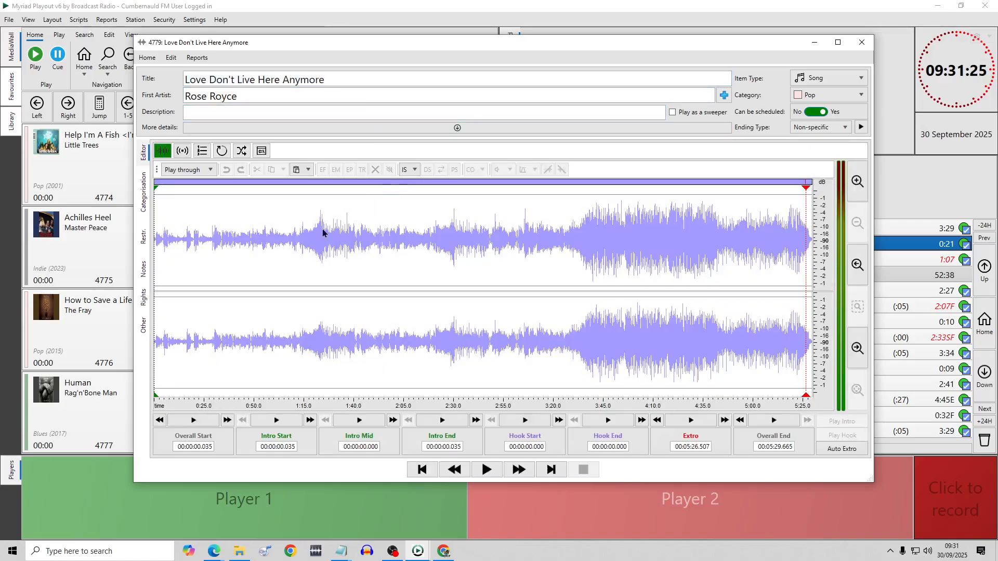
click(486, 477)
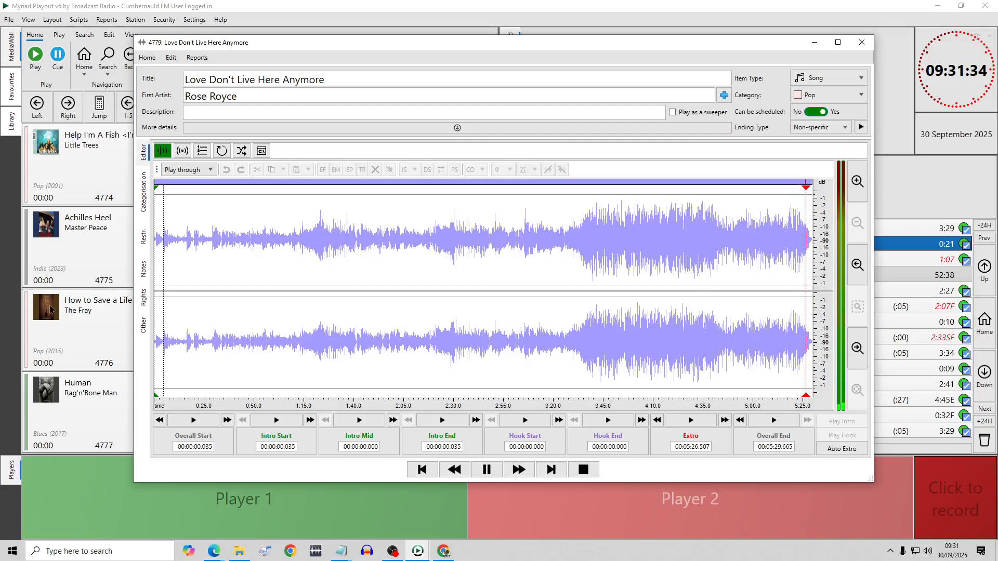
Select the song's entire waveform and compress it by 80% with a -10.0 dB threshold and a 1 ms reaction time
double_click(379, 299)
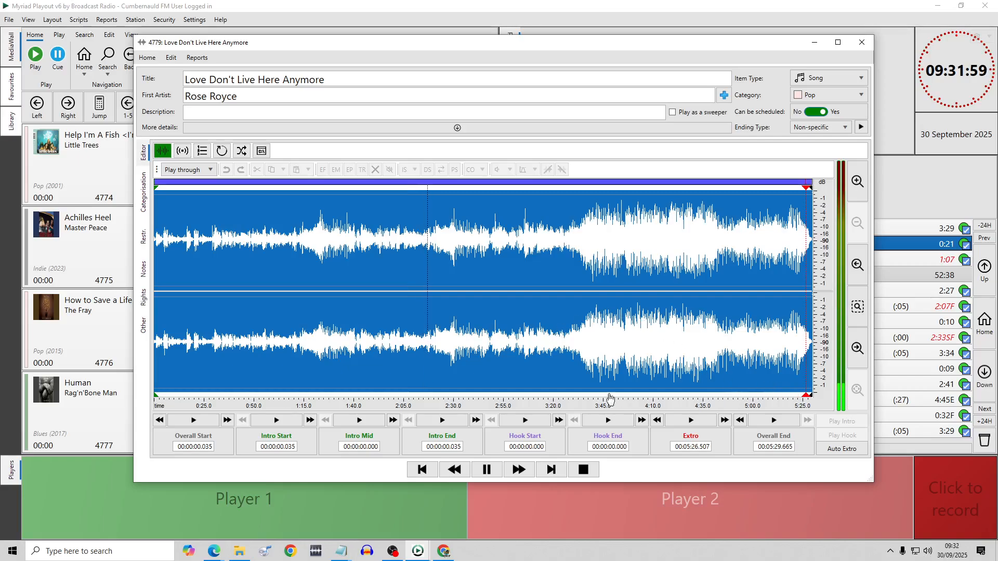
click(618, 397)
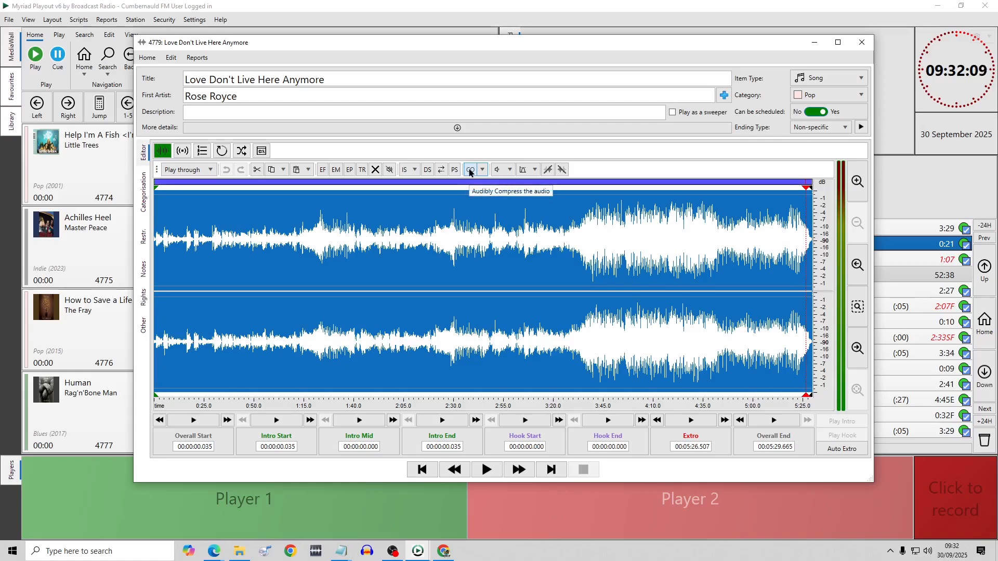
click(470, 170)
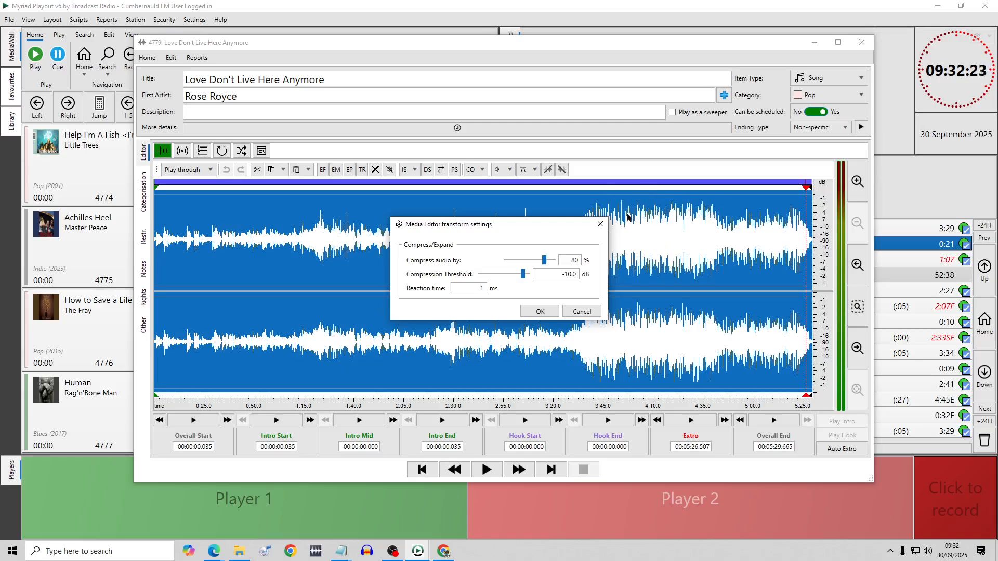
click(541, 311)
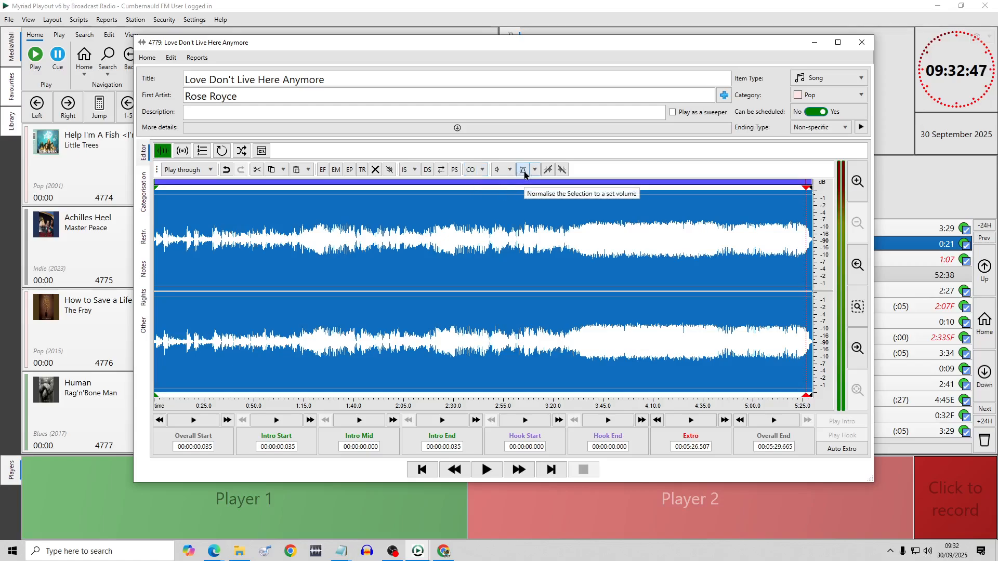
Normalise the selected audio to -1.0 dB with removal of any DC-bias enabled
click(524, 175)
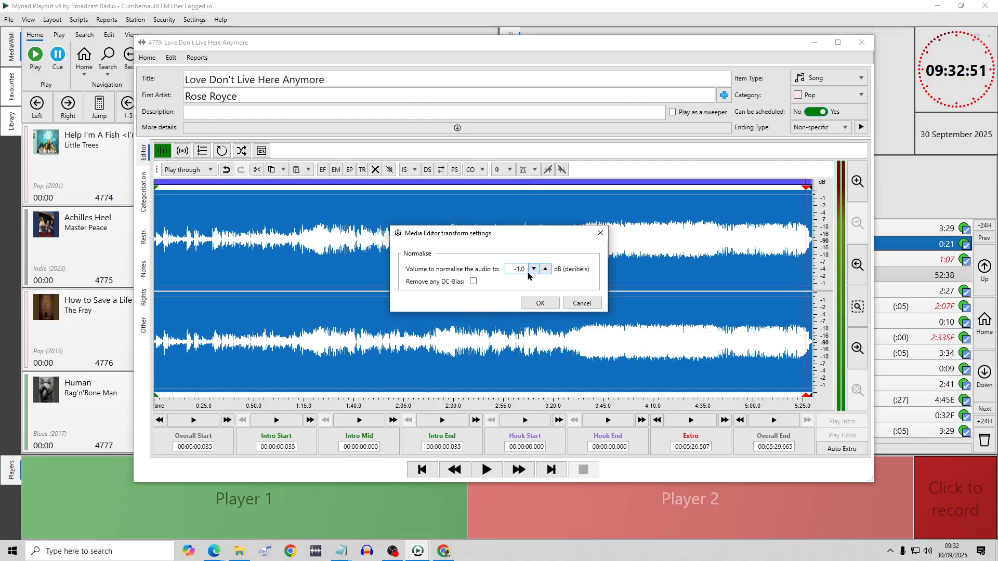
click(473, 281)
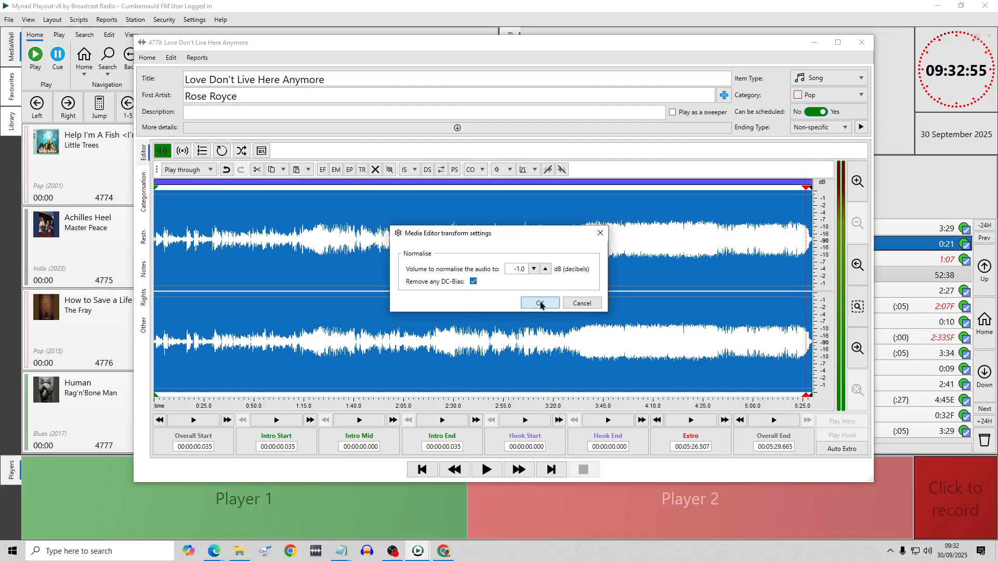
click(541, 304)
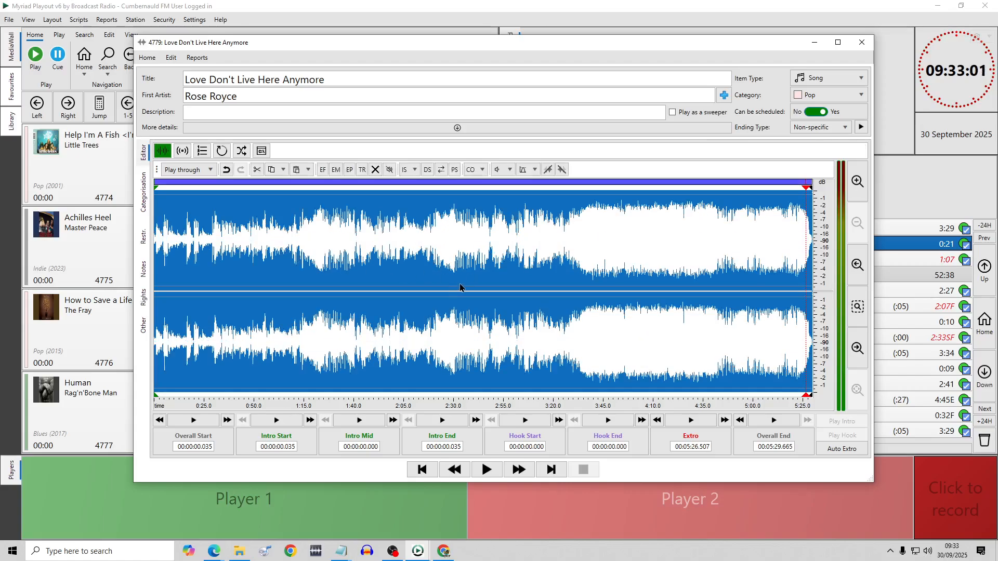
Play the processed song from its start, its middle and near its end to check the sound levels
key(space)
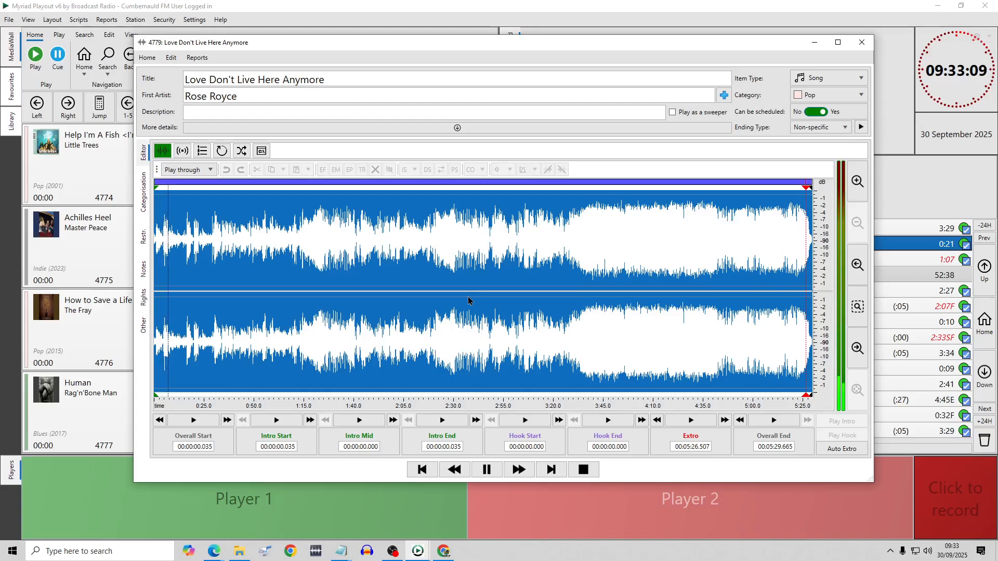
click(457, 292)
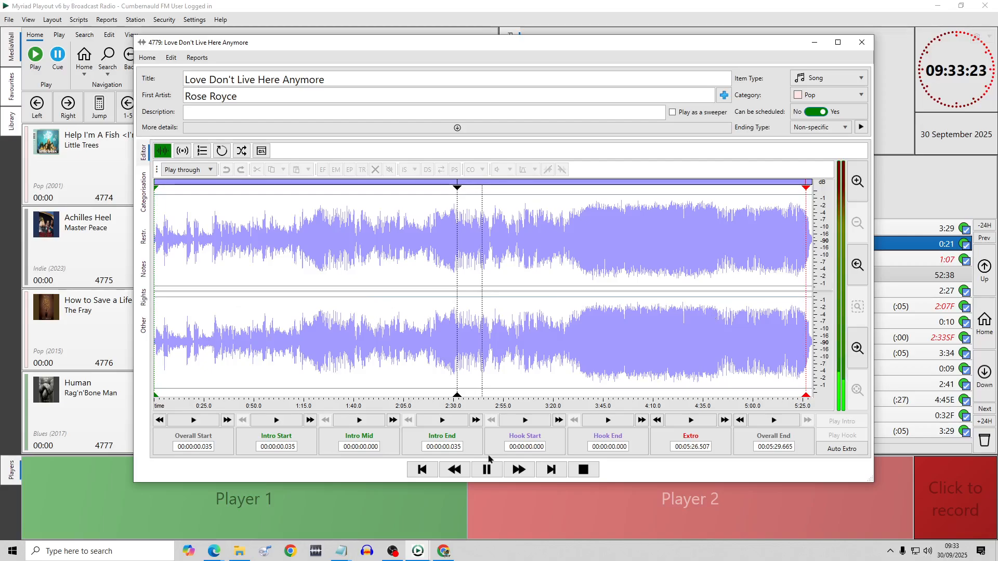
click(421, 477)
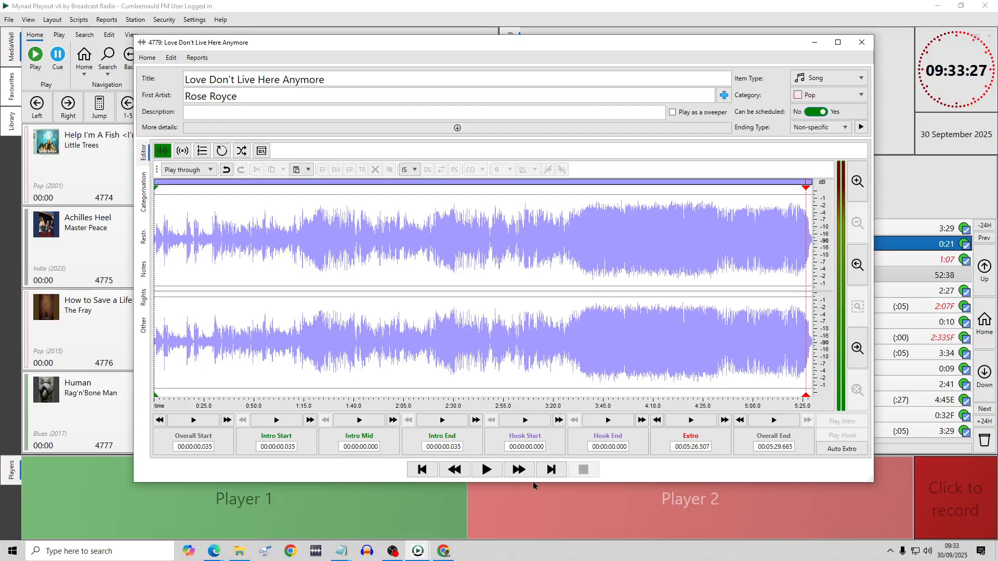
key(space)
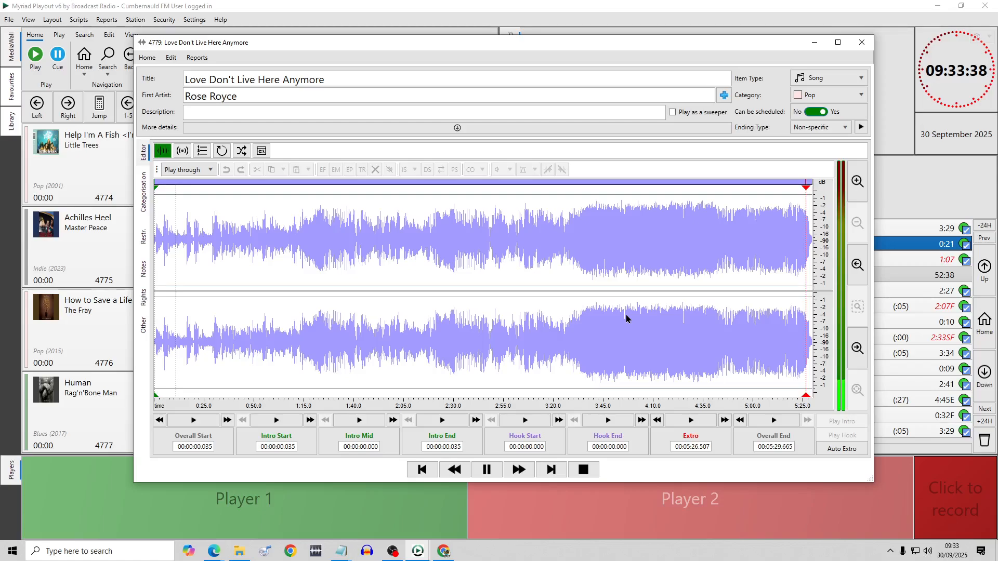
key(space)
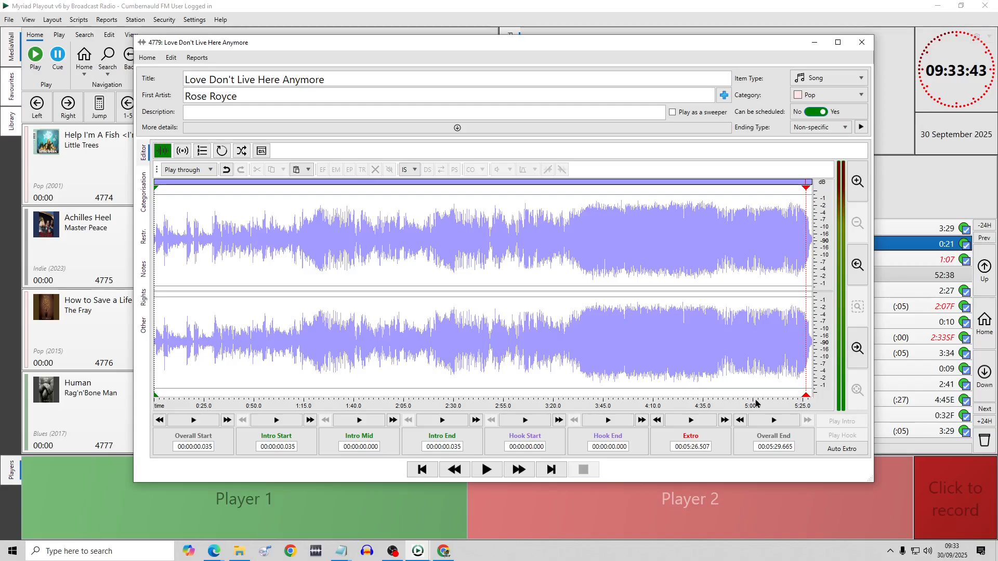
click(782, 295)
key(space)
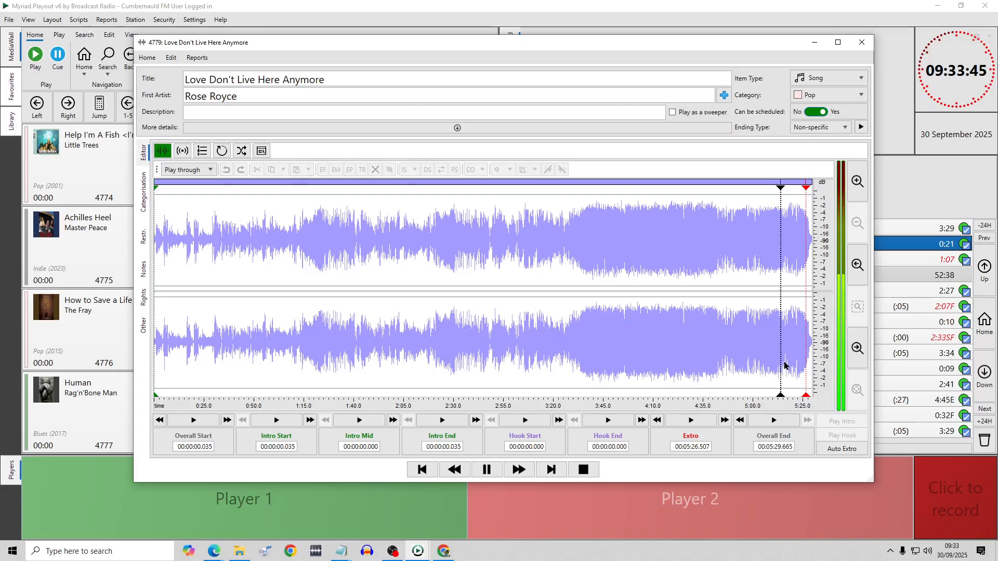
click(794, 294)
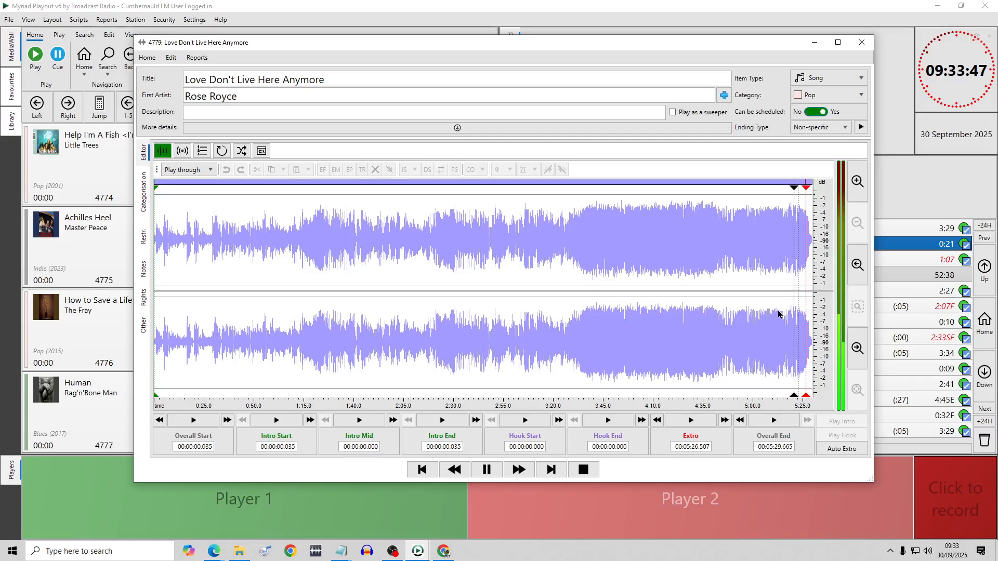
key(space)
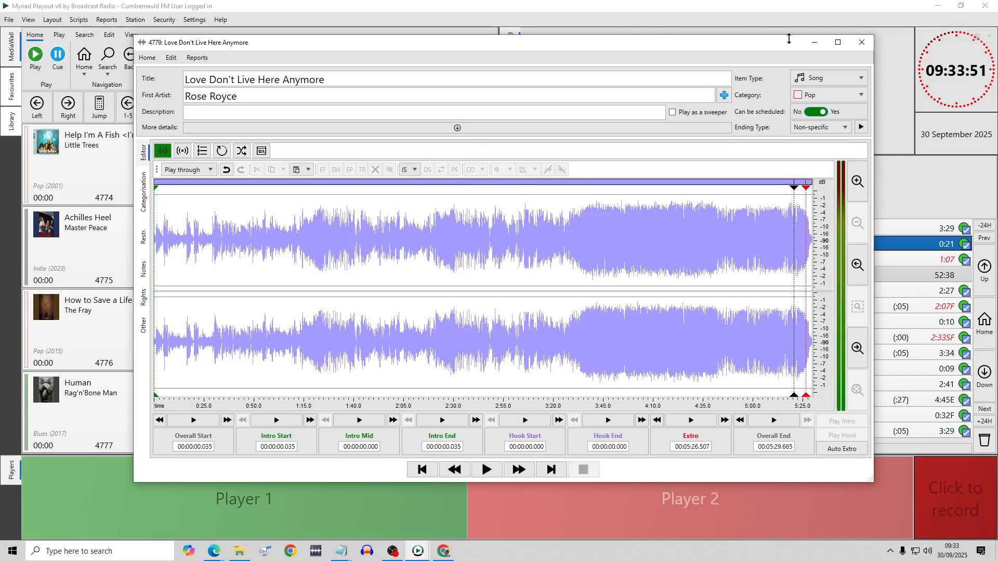
Close the audio editor and save the changes made to media item 4779
click(862, 43)
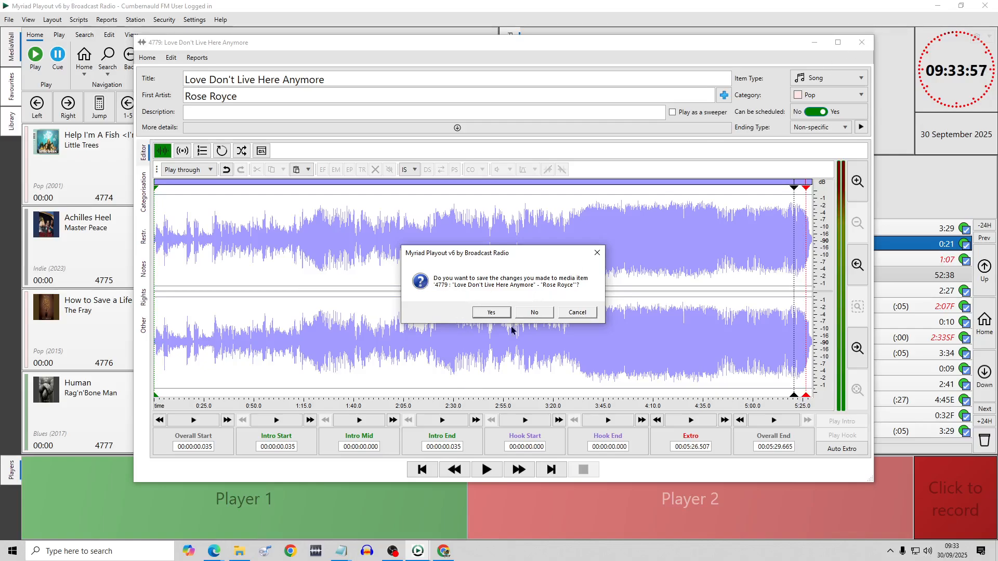
click(491, 313)
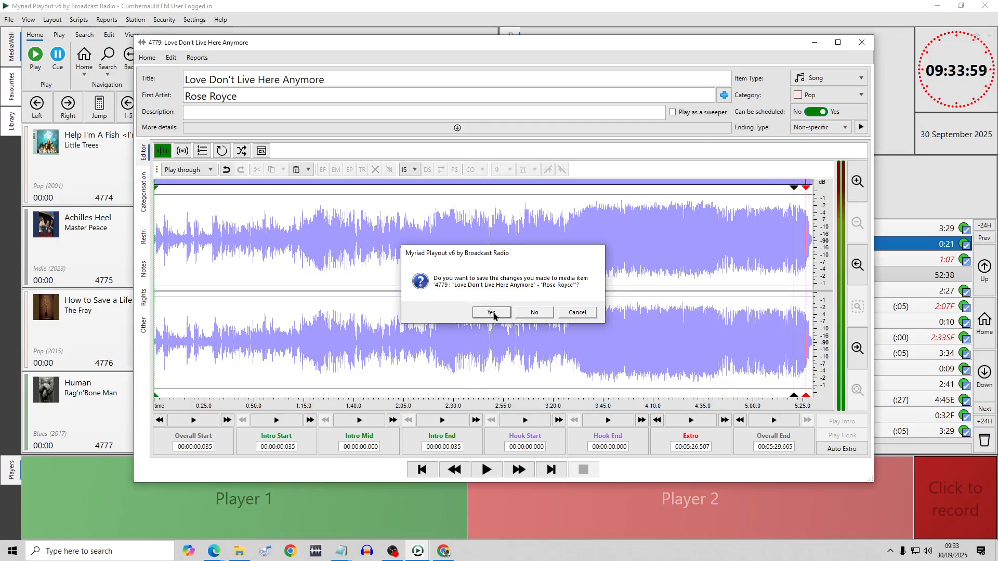